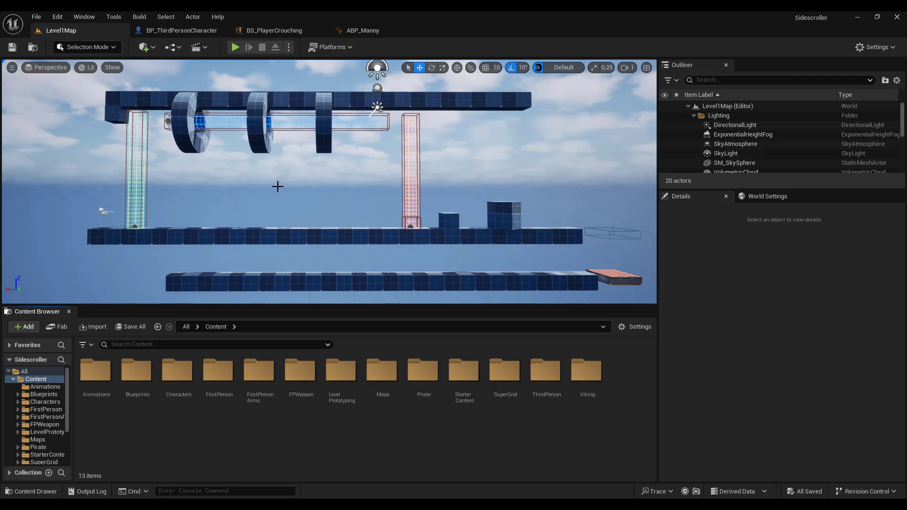
- Browse the Viking, Viking animations and main Animations folders to check their contents
double_click(587, 371)
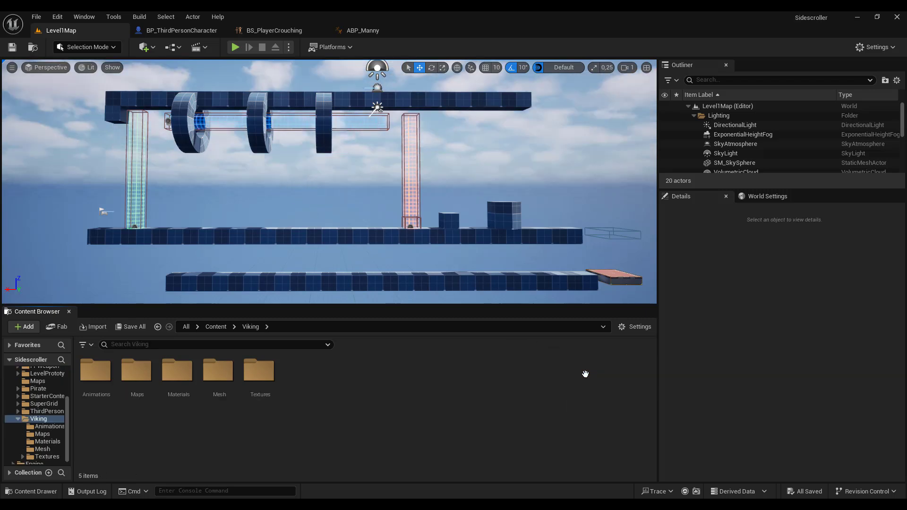
double_click(97, 364)
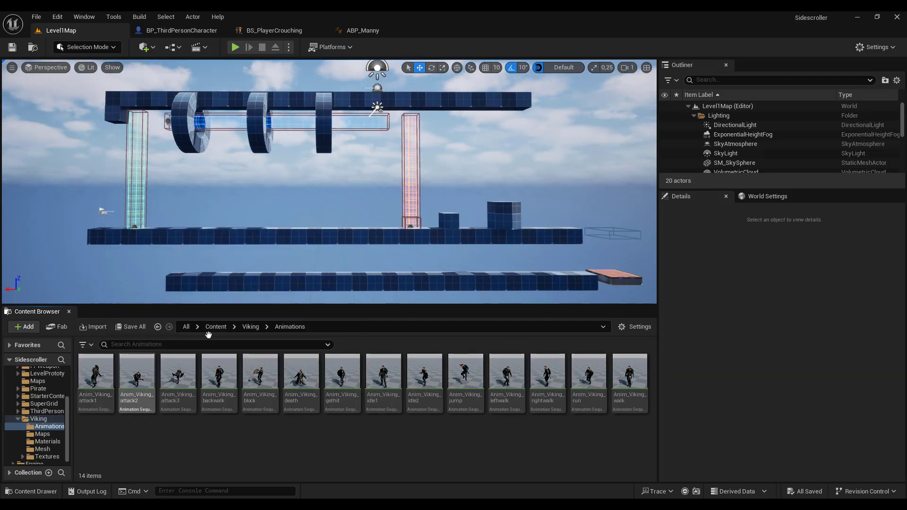
click(251, 327)
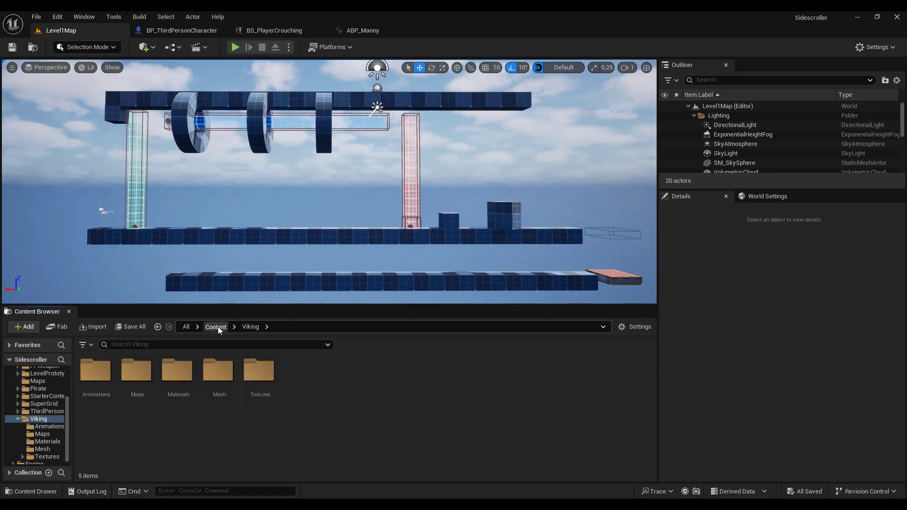
click(216, 327)
double_click(102, 373)
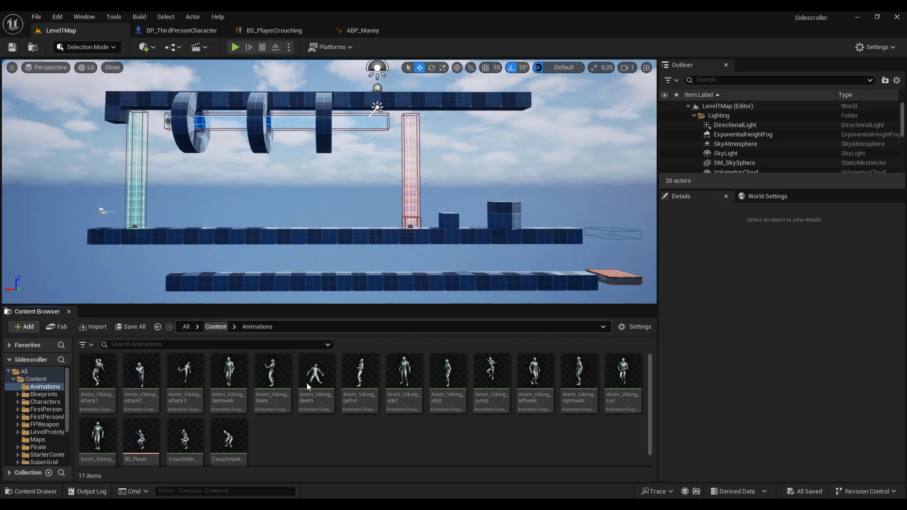
click(221, 329)
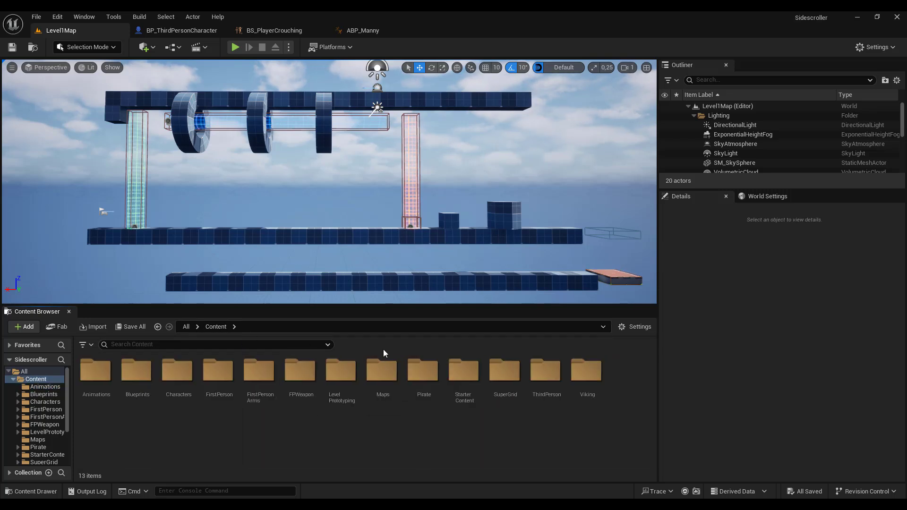
- Force-delete the Viking folder after loading its 68 still-referenced assets
click(594, 375)
key(Delete)
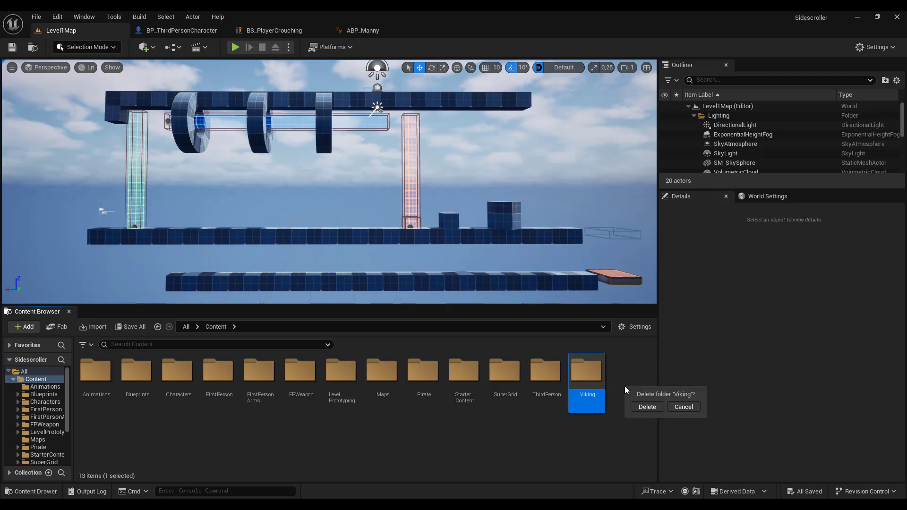
click(652, 407)
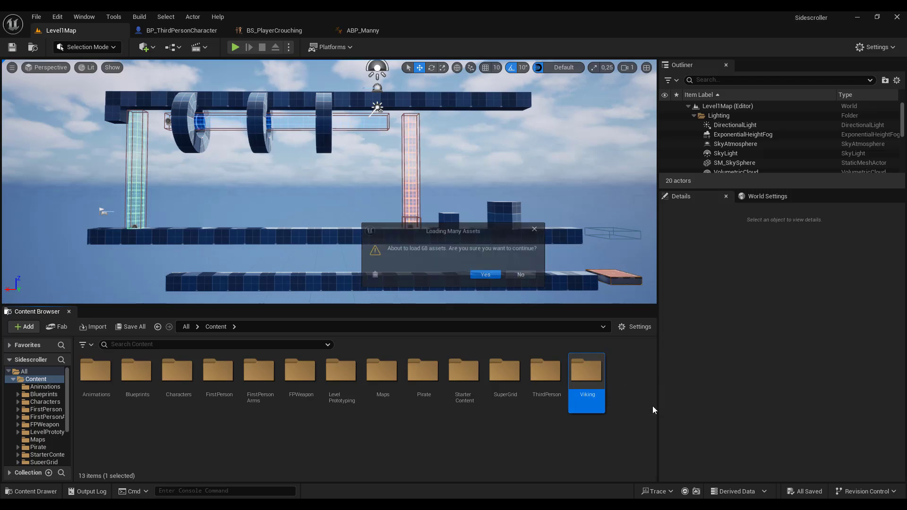
click(495, 277)
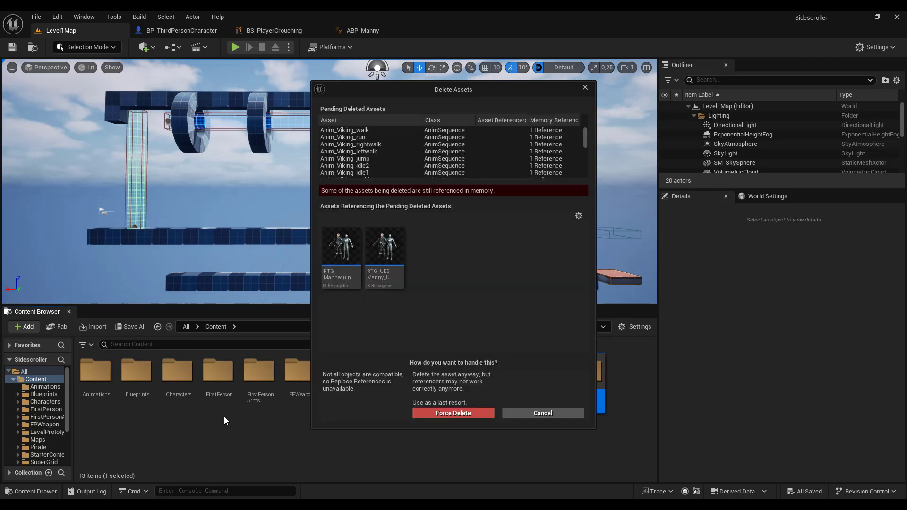
click(463, 414)
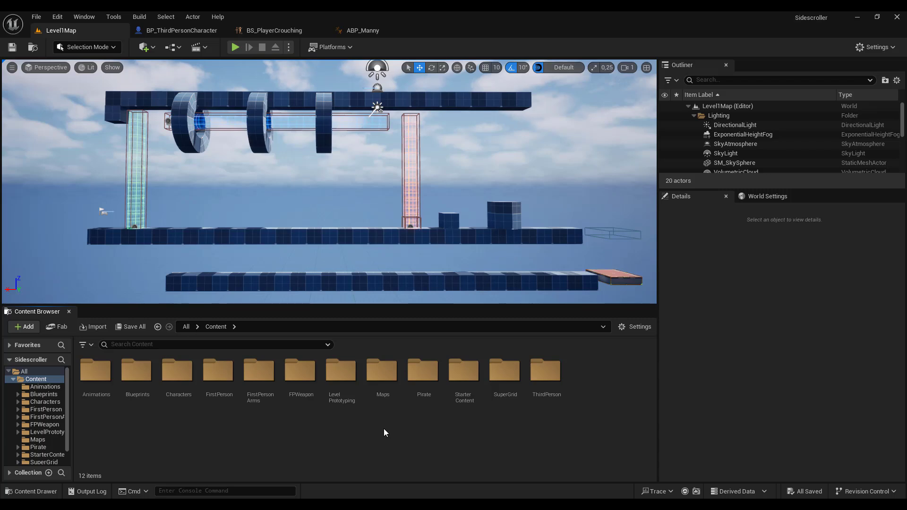
- Check the Pirate folder, then force-delete the FPWeapon folder and its loaded assets
double_click(425, 371)
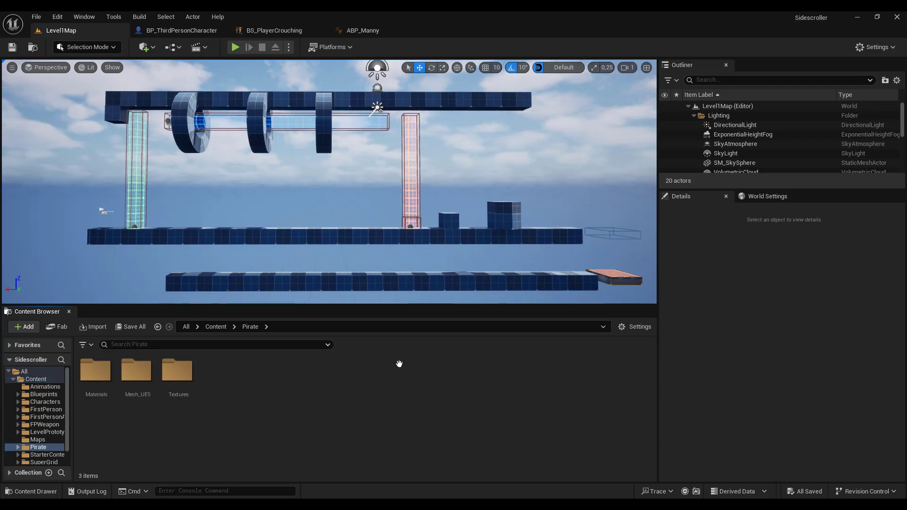
click(217, 327)
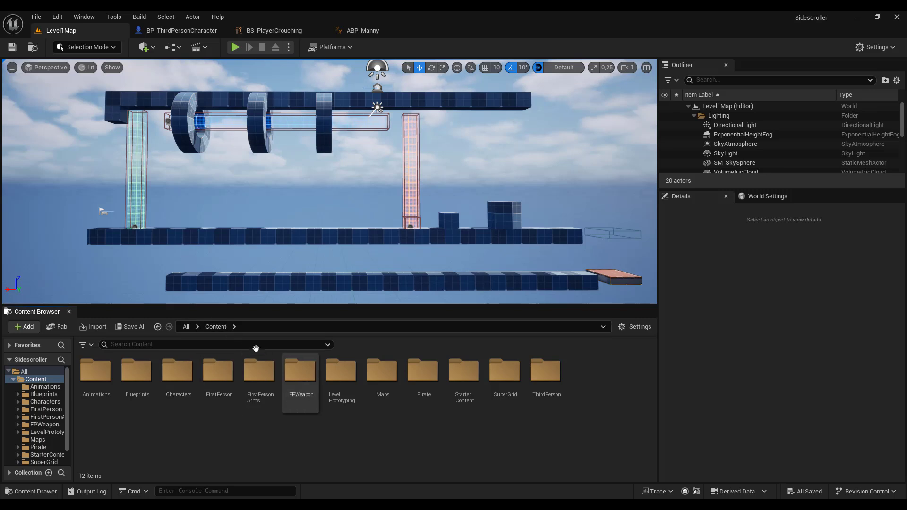
click(305, 390)
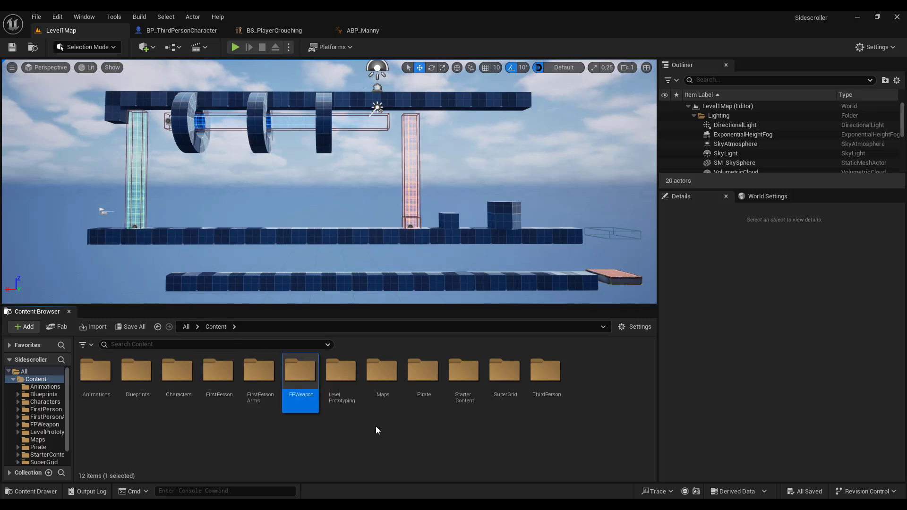
key(Delete)
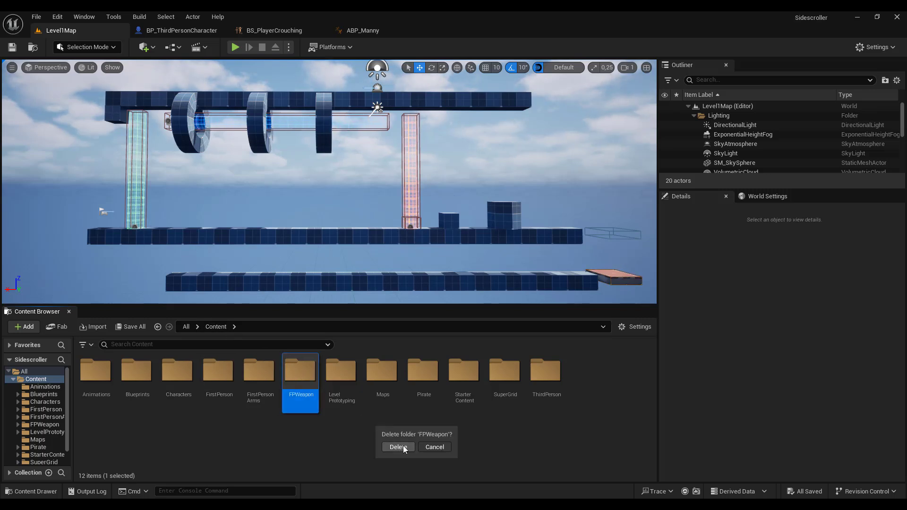
click(404, 446)
click(490, 277)
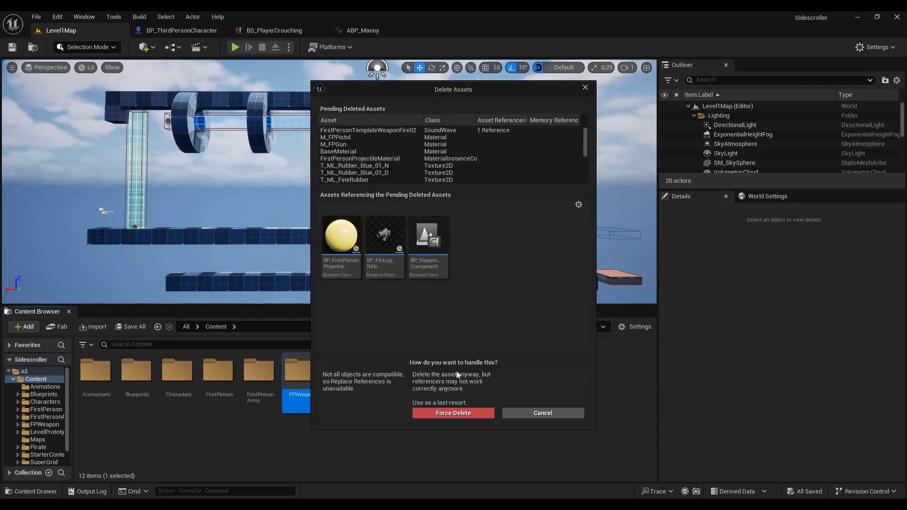
click(442, 413)
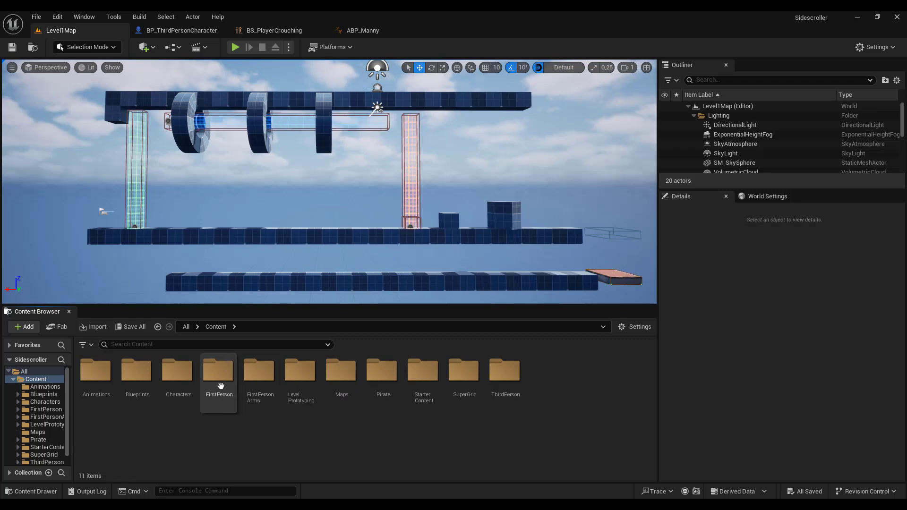
- Delete the Maps folder inside FirstPerson along with its first-person map assets
double_click(218, 385)
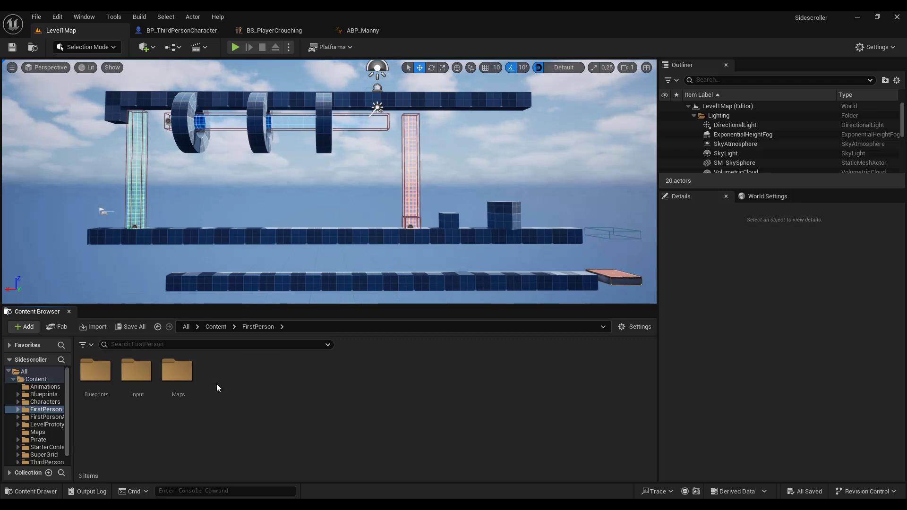
click(176, 381)
key(Delete)
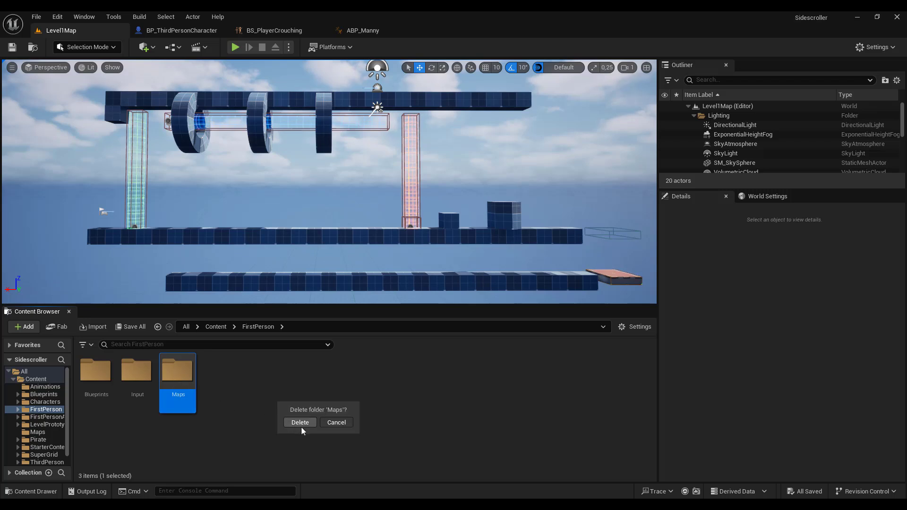
click(301, 423)
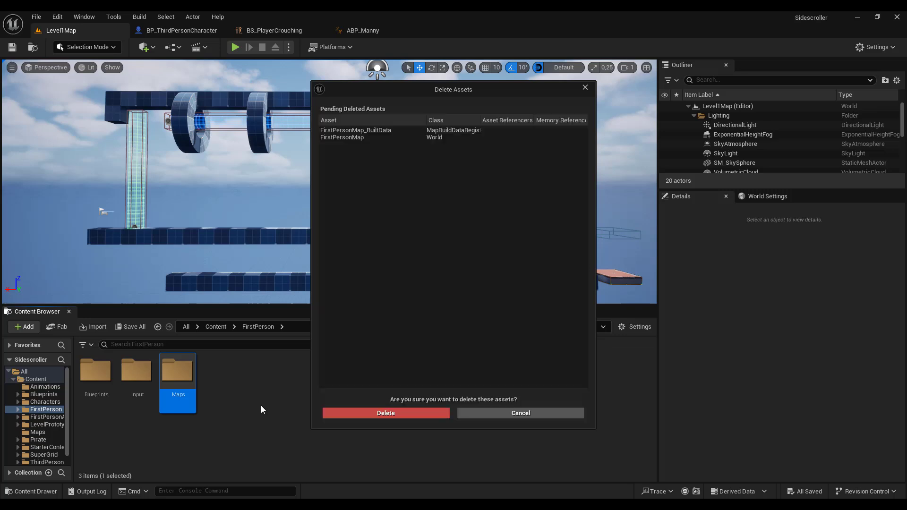
click(343, 414)
- Force-delete BP_FirstPersonProjectile, BP_Pickup_Rifle and BP_Weapon_Component, then return to Content
double_click(95, 371)
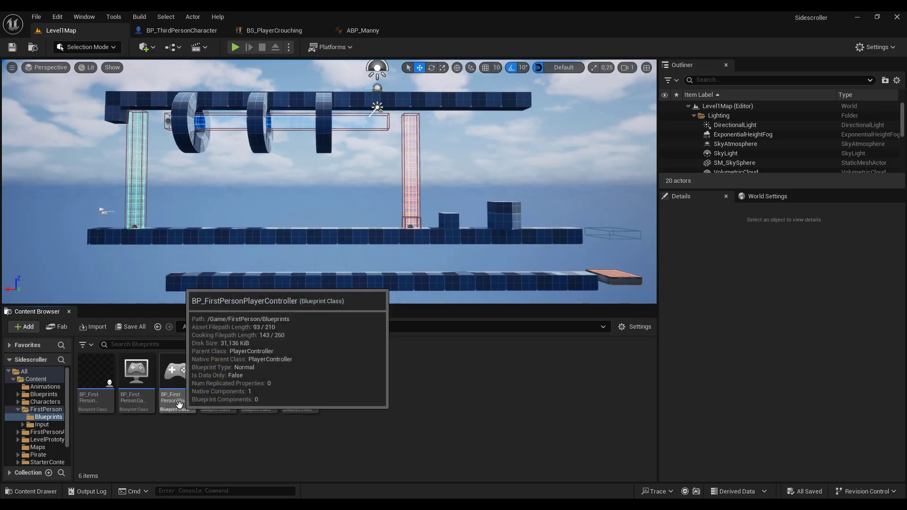
click(218, 376)
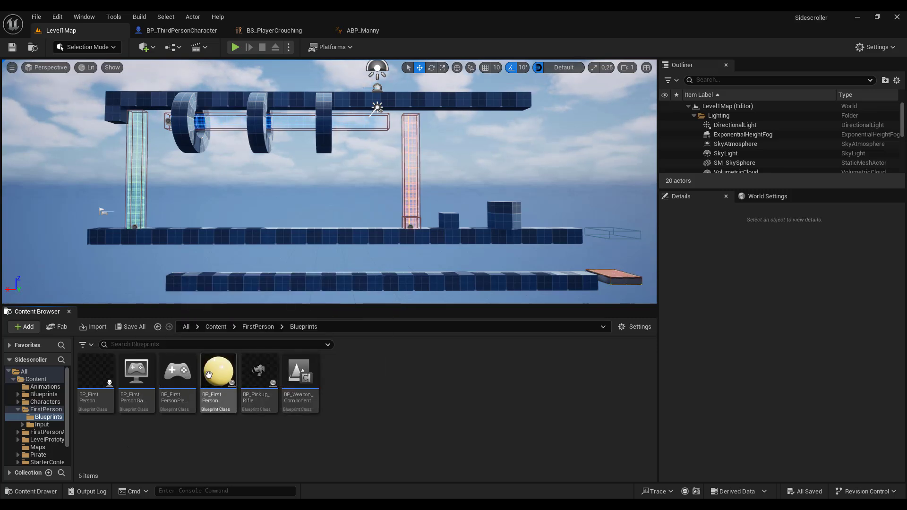
shift+click(306, 378)
right_click(306, 378)
click(361, 381)
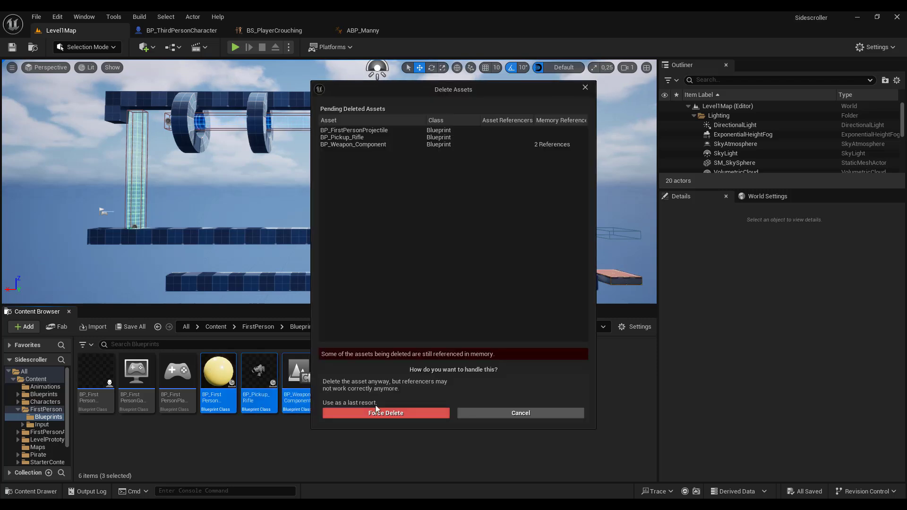
click(378, 413)
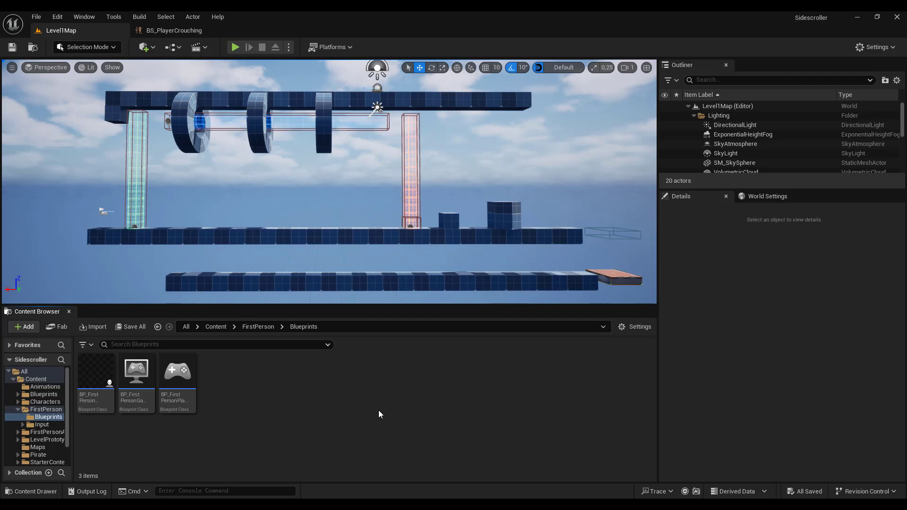
click(255, 327)
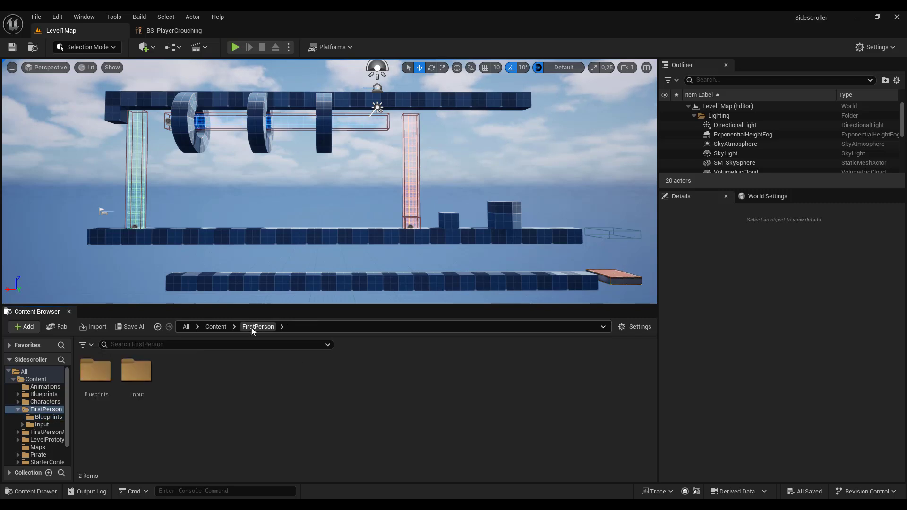
click(216, 327)
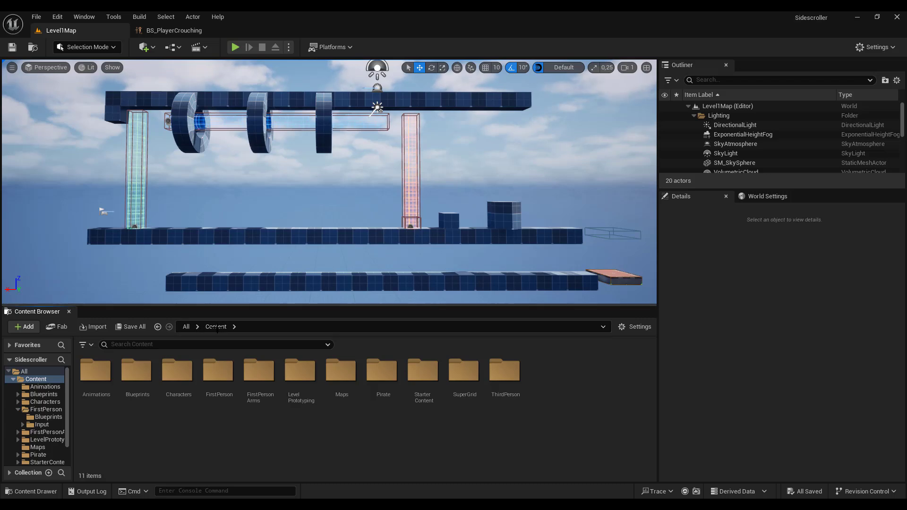
- Start Play-in-Editor and test the pirate moving left, jumping, crouching and standing up
click(235, 47)
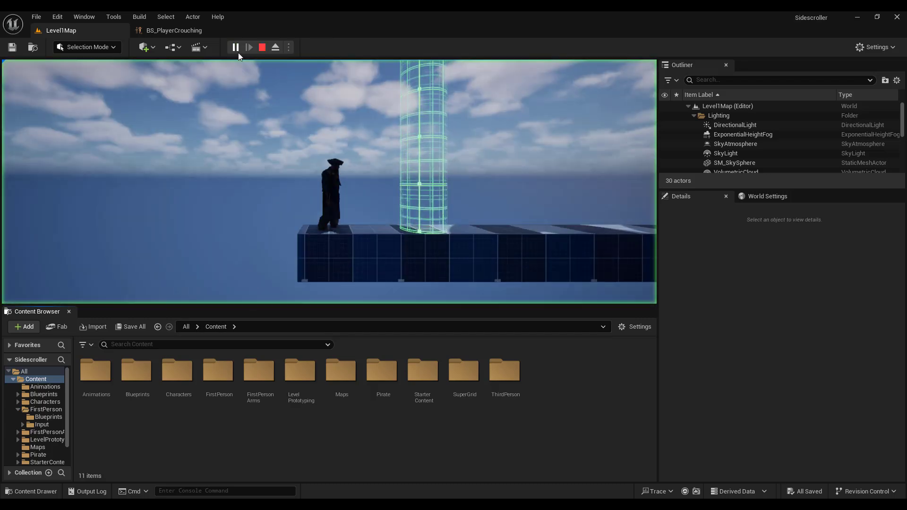
click(267, 151)
key(a)
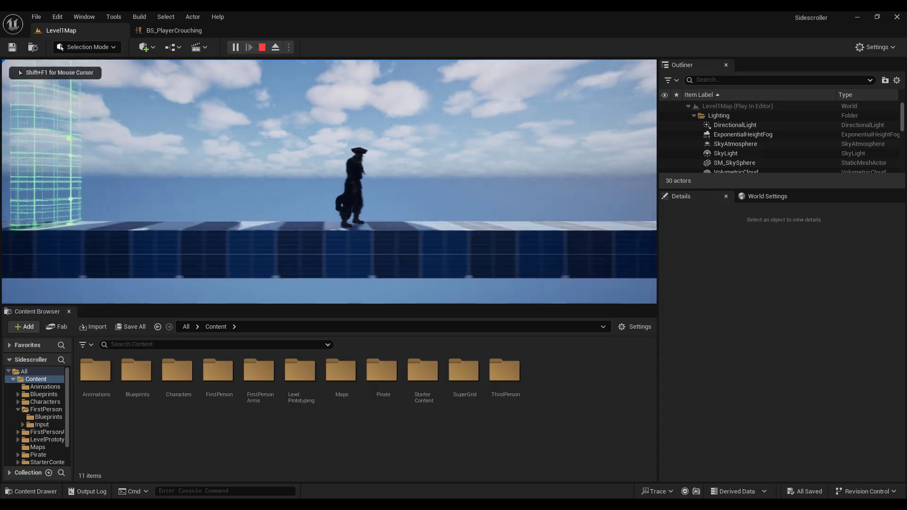
key(space)
key(c)
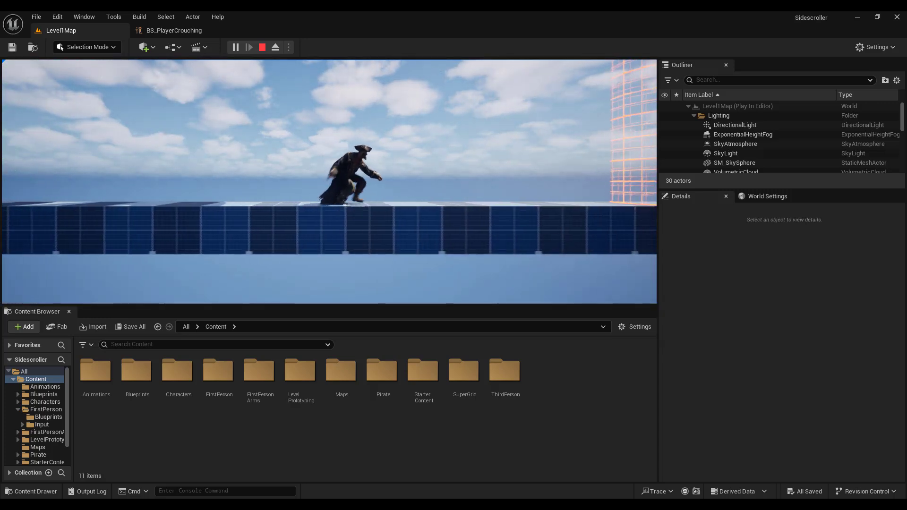
key(a)
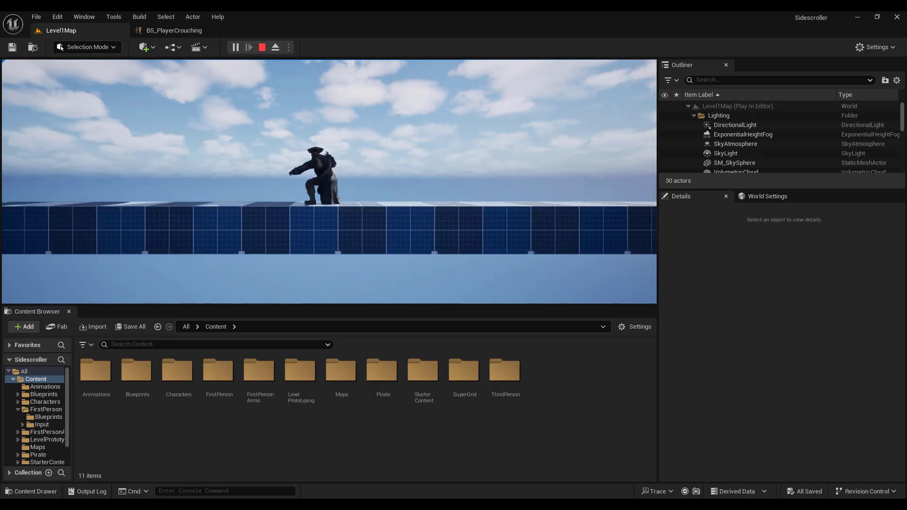
key(c)
- Run the pirate left and right with jumping flips, stop it, then end play
key(a)
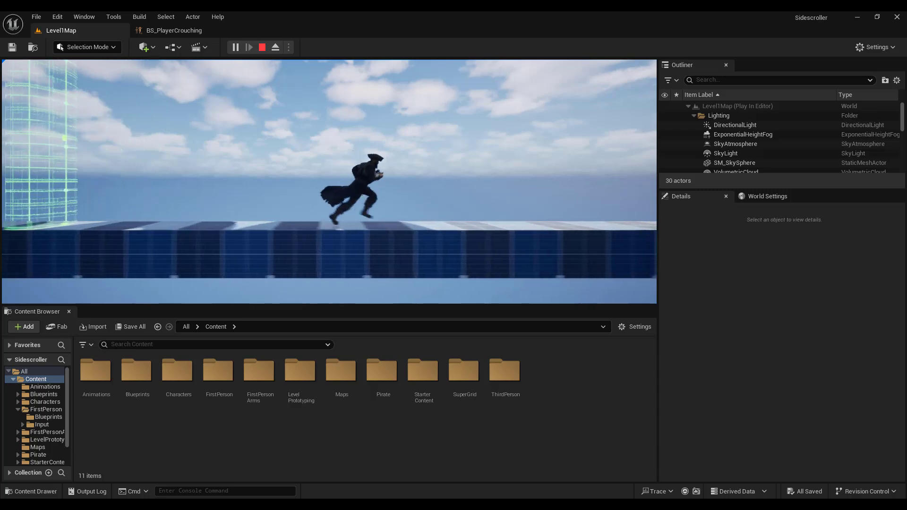
key(space)
key(a)
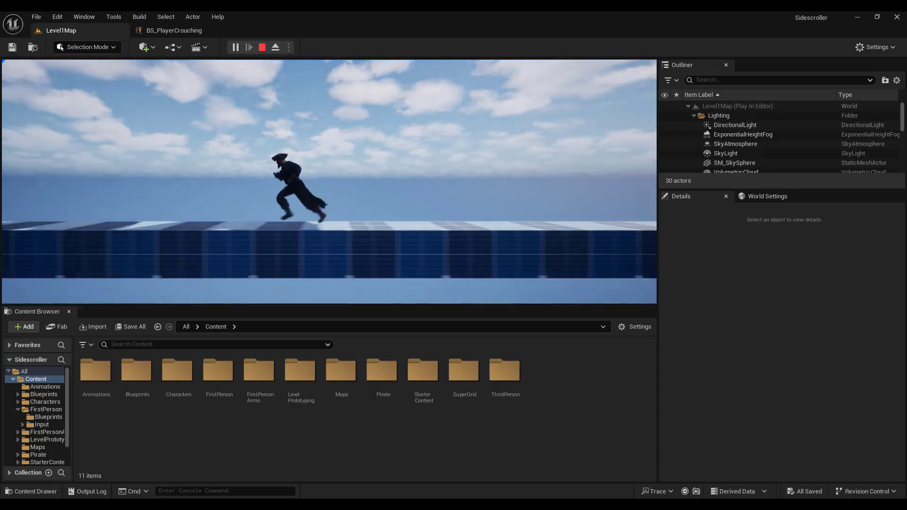
key(d)
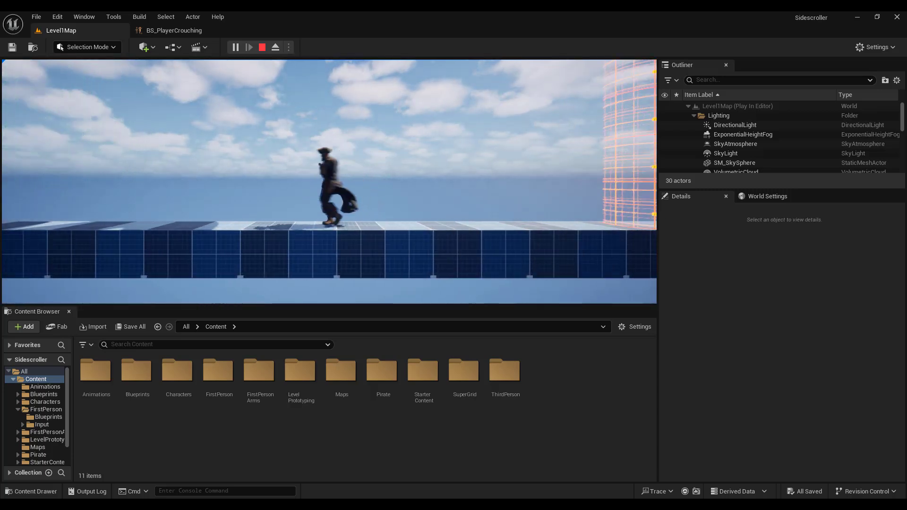
key(a)
key(d)
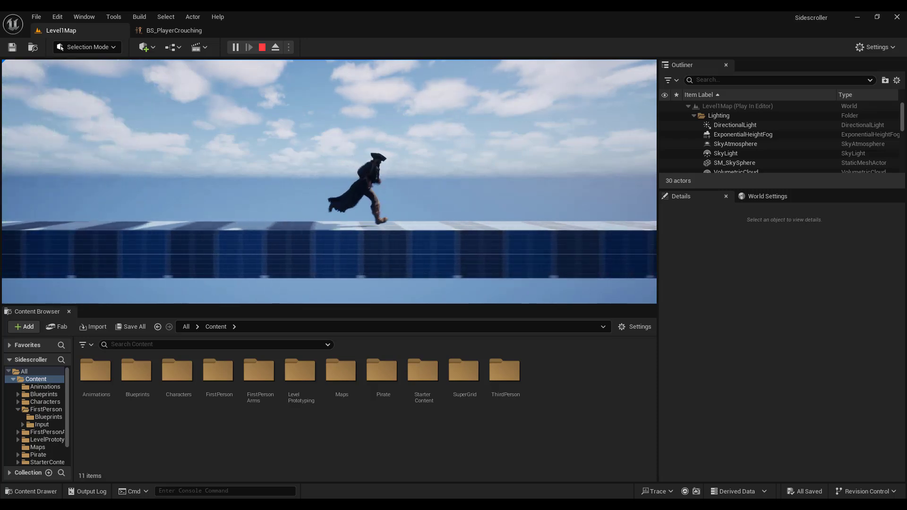
key(a)
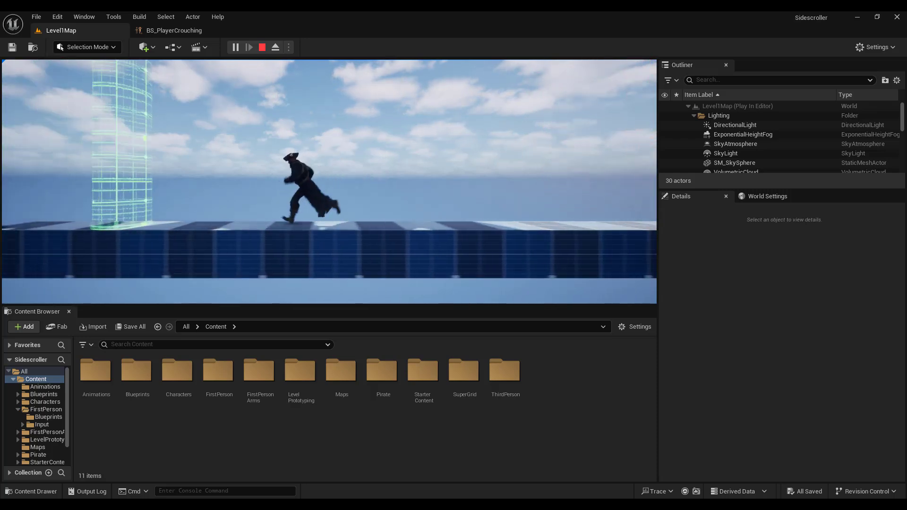
key(d)
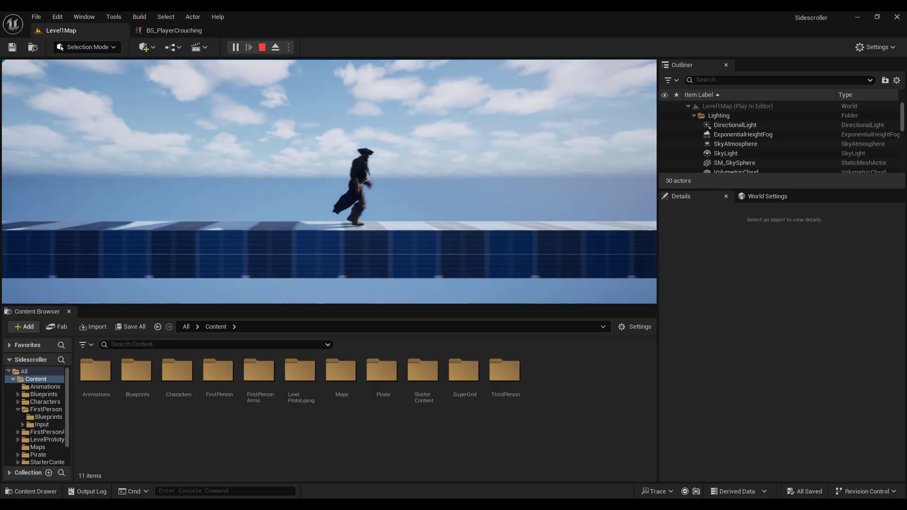
key(a)
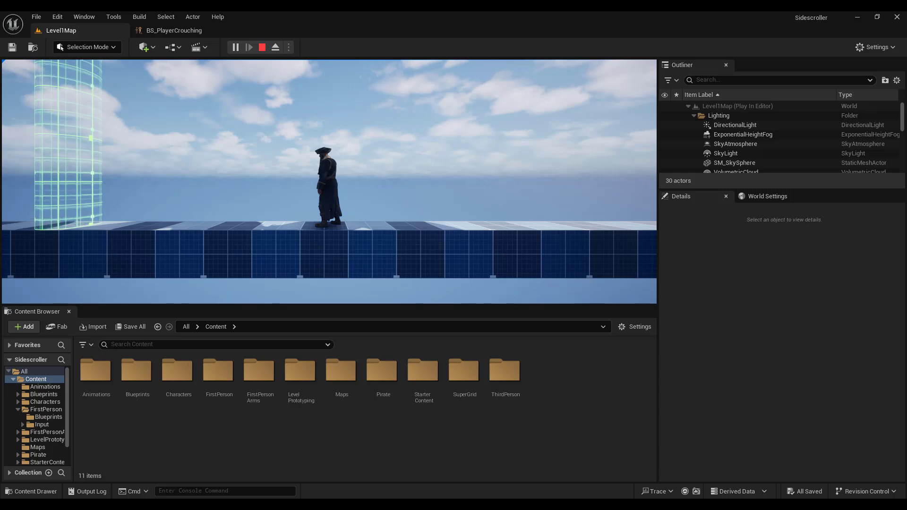
key(Escape)
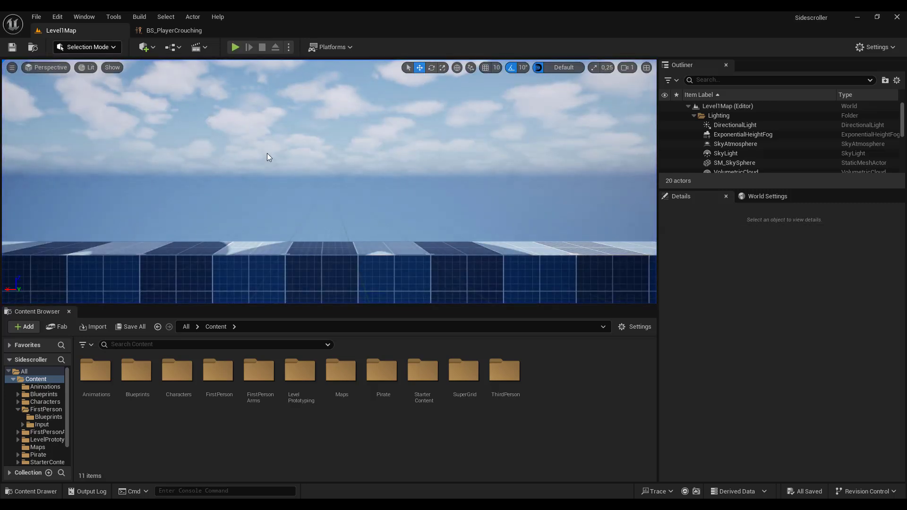
click(188, 326)
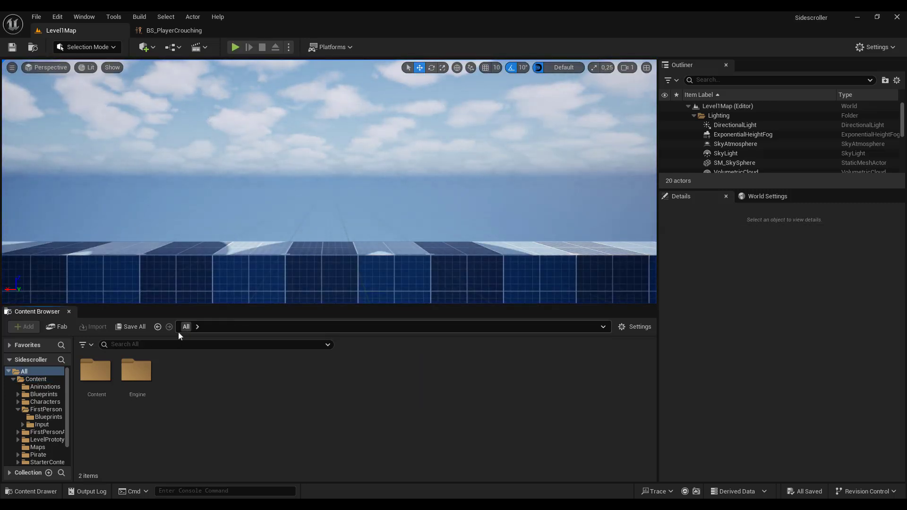
right_click(106, 377)
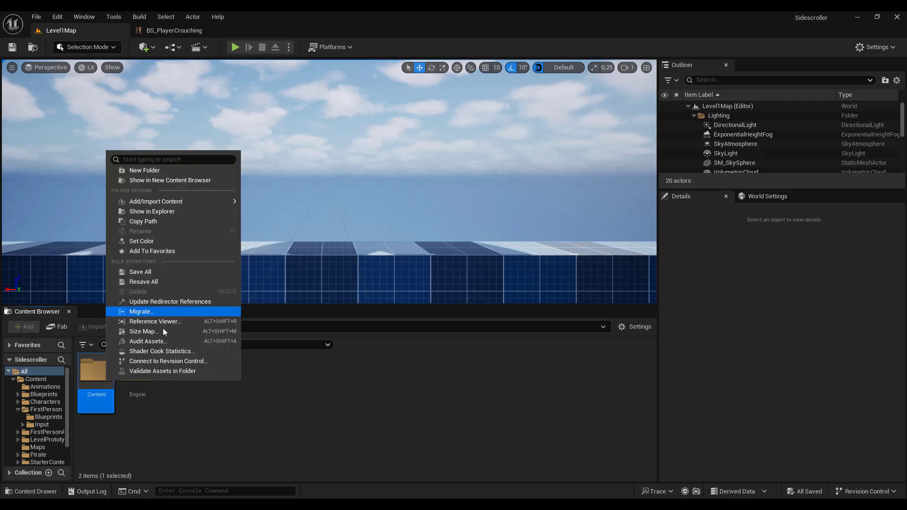
click(190, 302)
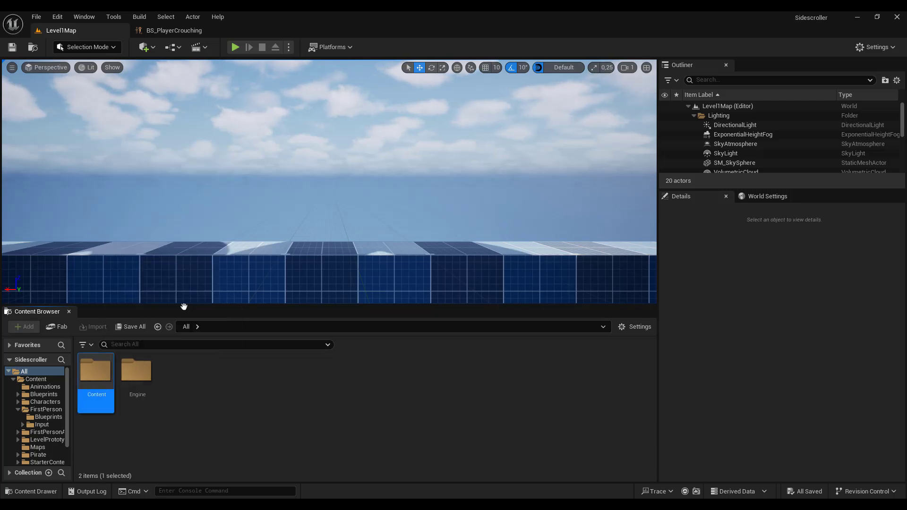
double_click(110, 379)
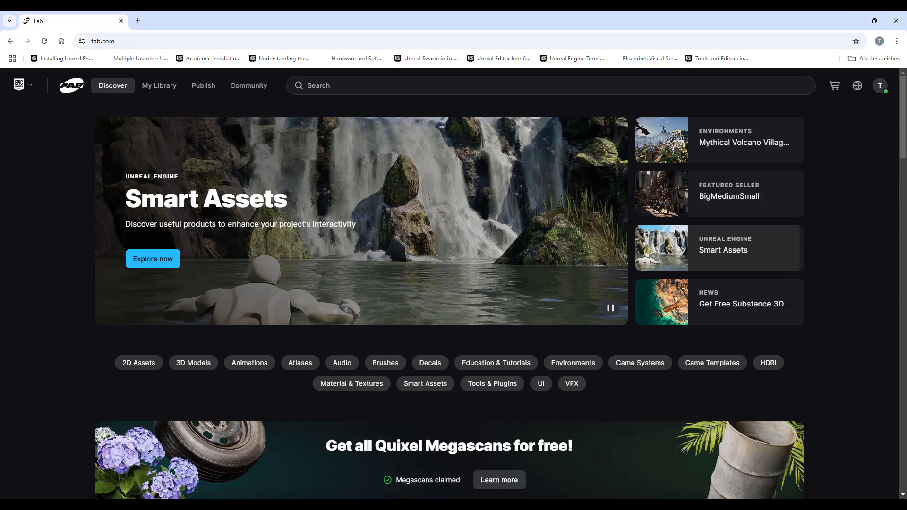
- Search Fab's Unreal Engine section for 'pirate'
scroll(454, 340, down, 5)
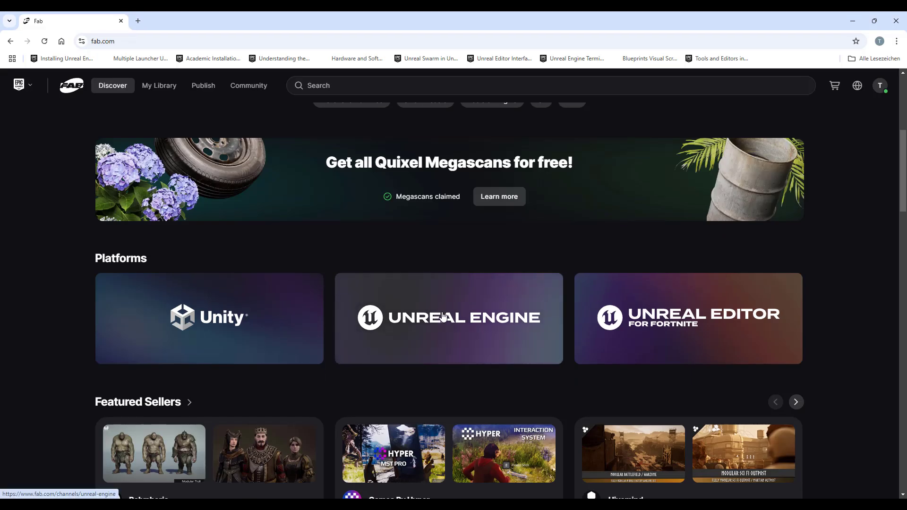
click(442, 317)
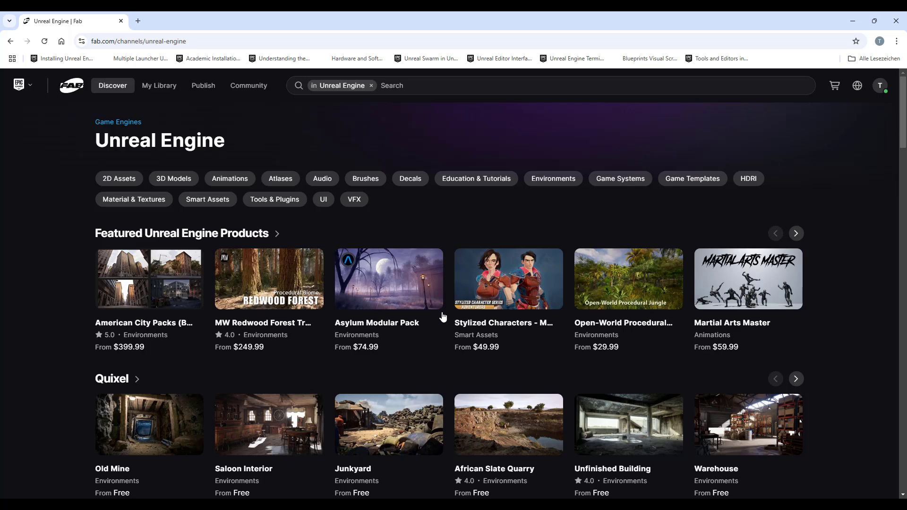
click(417, 87)
text(p)
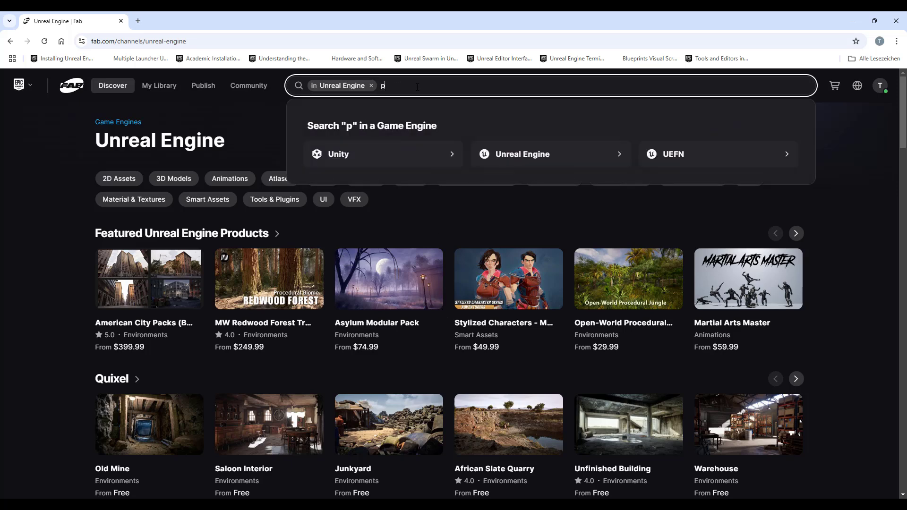
text(irat)
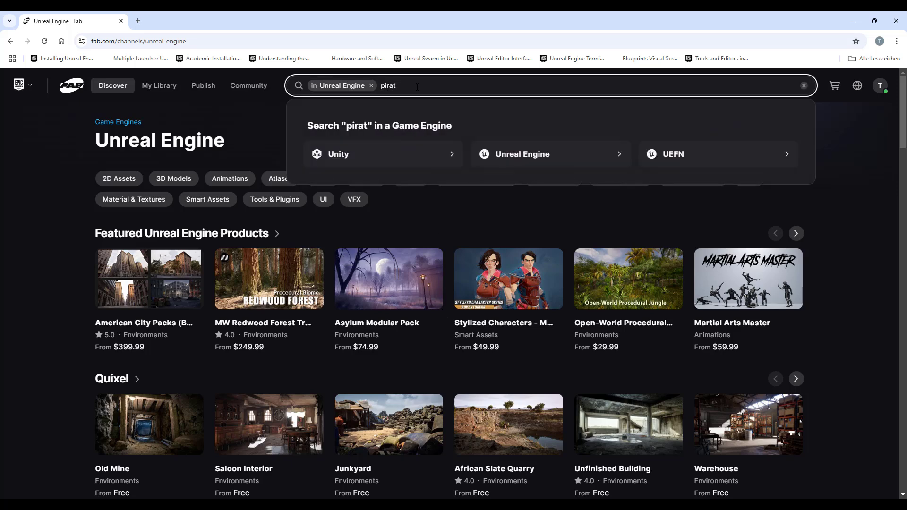
text(e)
key(Return)
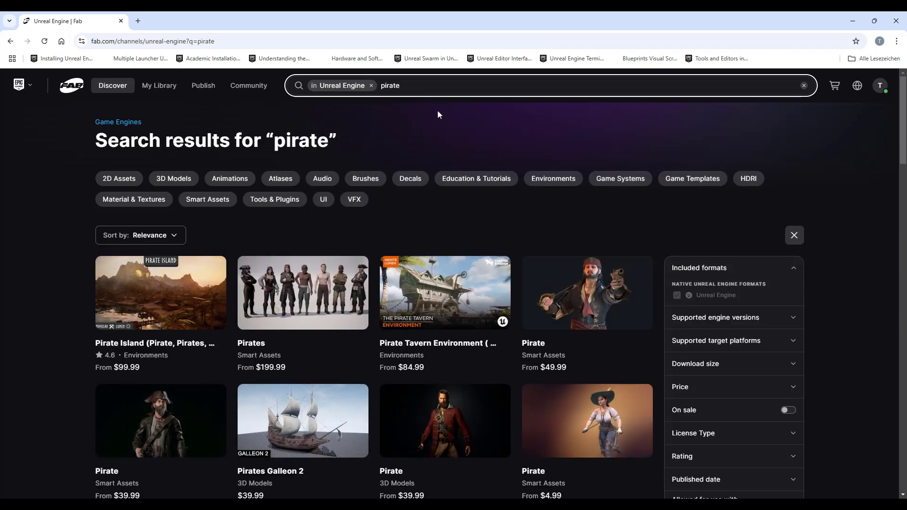
- Filter the pirate results to Free and open the Pirate Girl listing
click(681, 388)
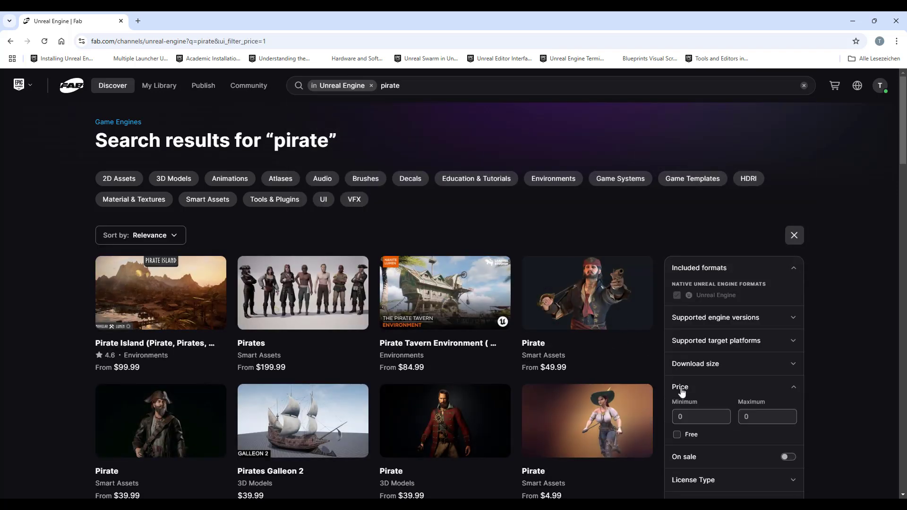
click(677, 435)
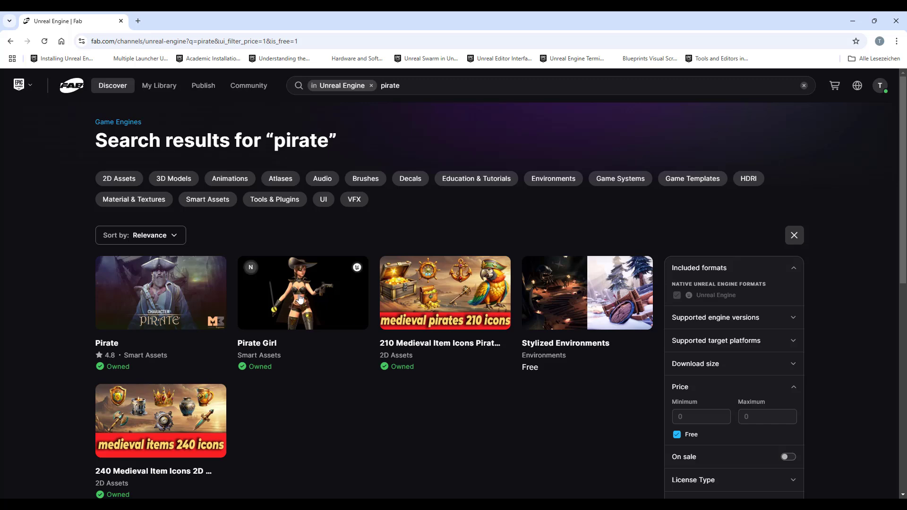
click(300, 298)
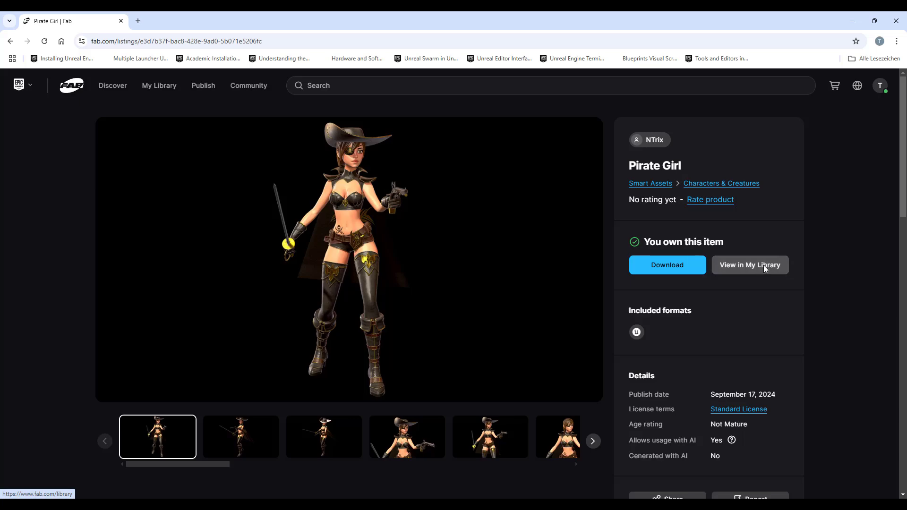
click(401, 497)
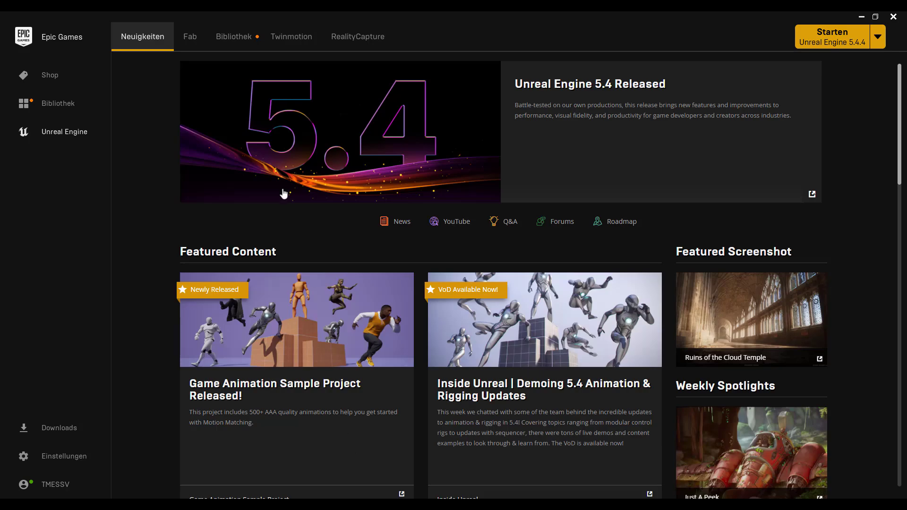
- In the Library, refresh the Fab Library and filter it by 'pirate'
click(236, 34)
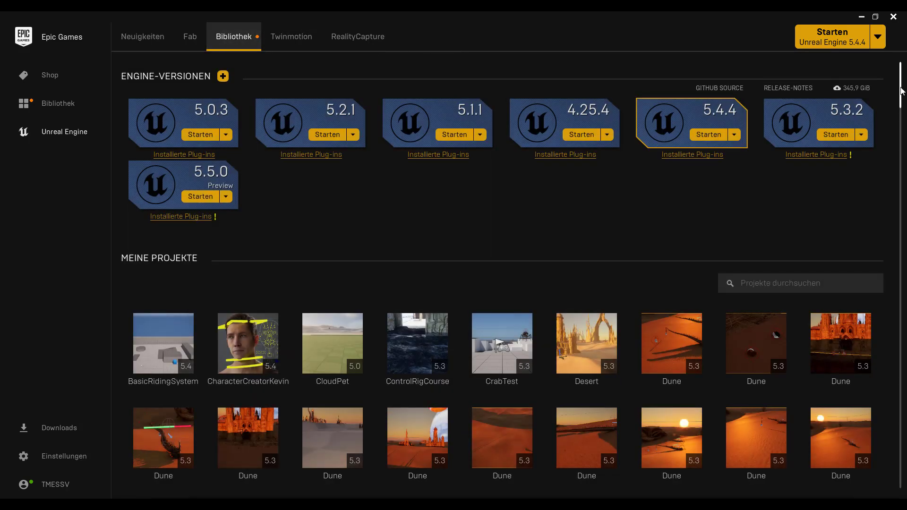
drag(901, 91, 904, 180)
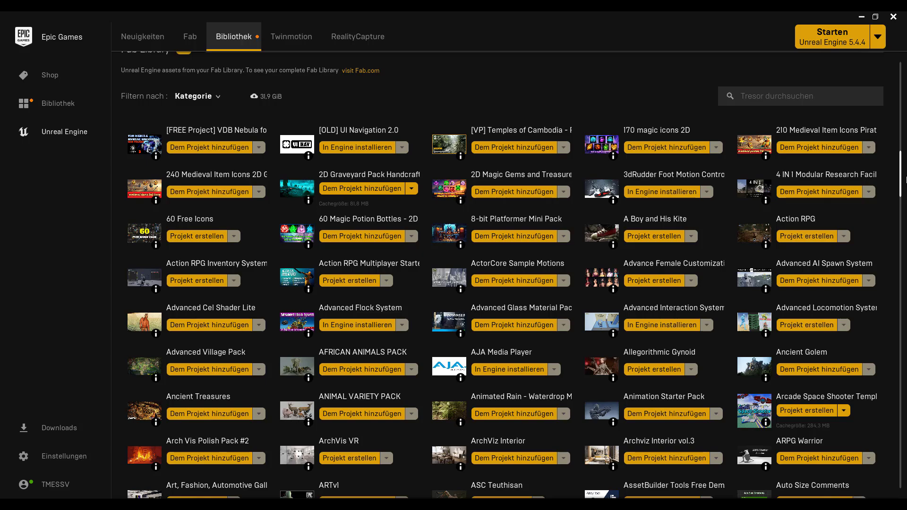
scroll(904, 180, down, 5)
scroll(904, 179, up, 7)
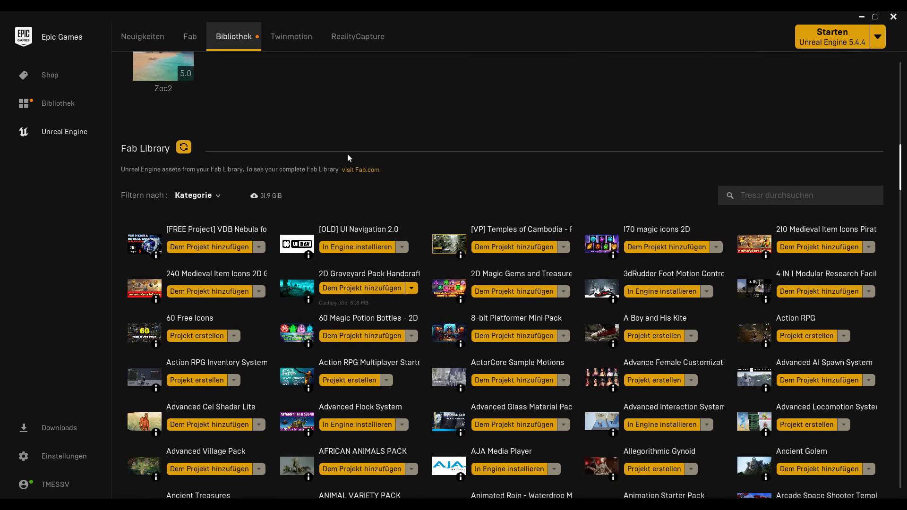
click(184, 147)
click(787, 195)
text(pirate)
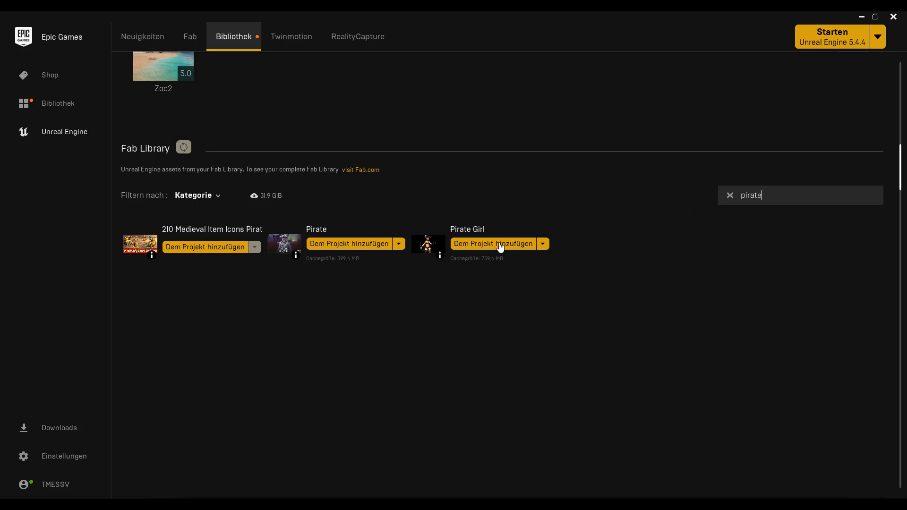
- Choose SidescrollerProduction as the target project for Pirate Girl, showing all projects
click(500, 247)
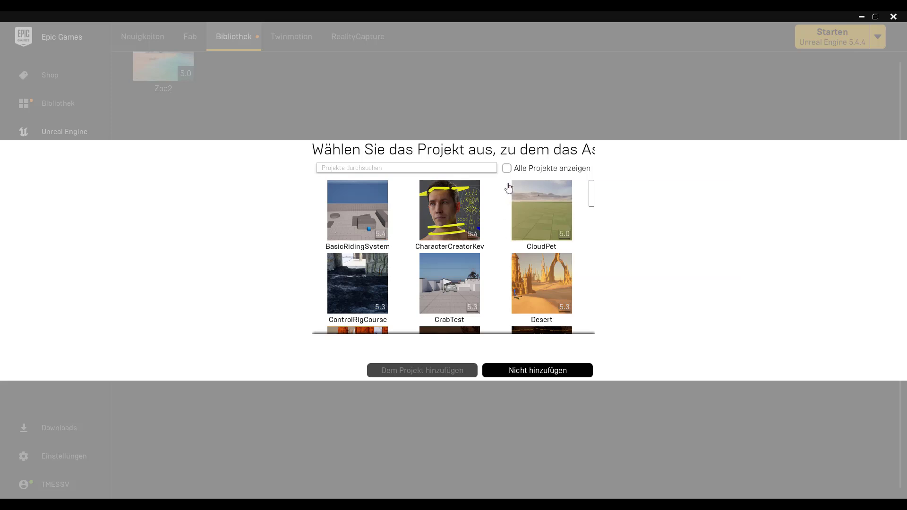
click(508, 168)
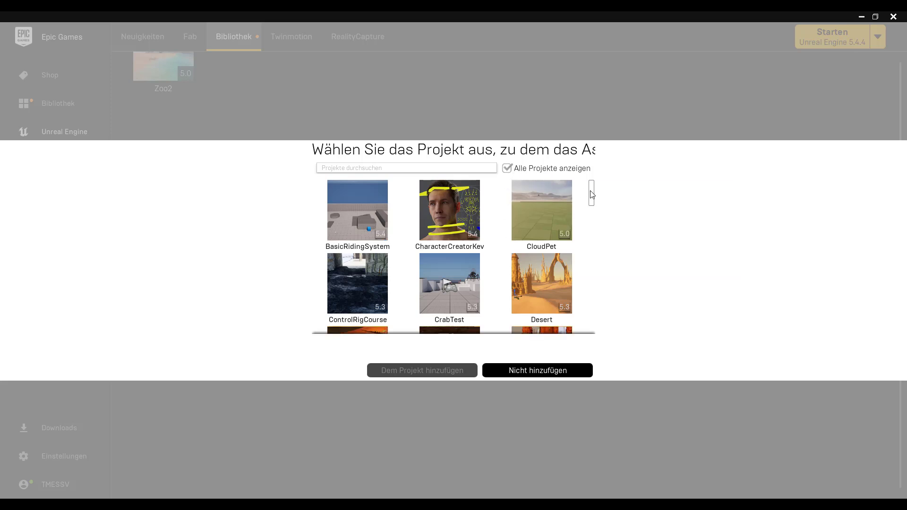
drag(592, 194, 584, 283)
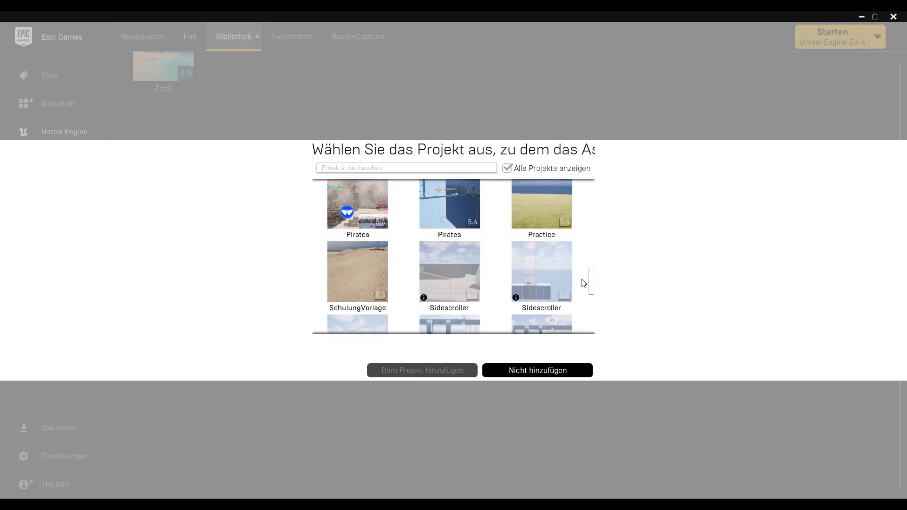
mouse_move(464, 271)
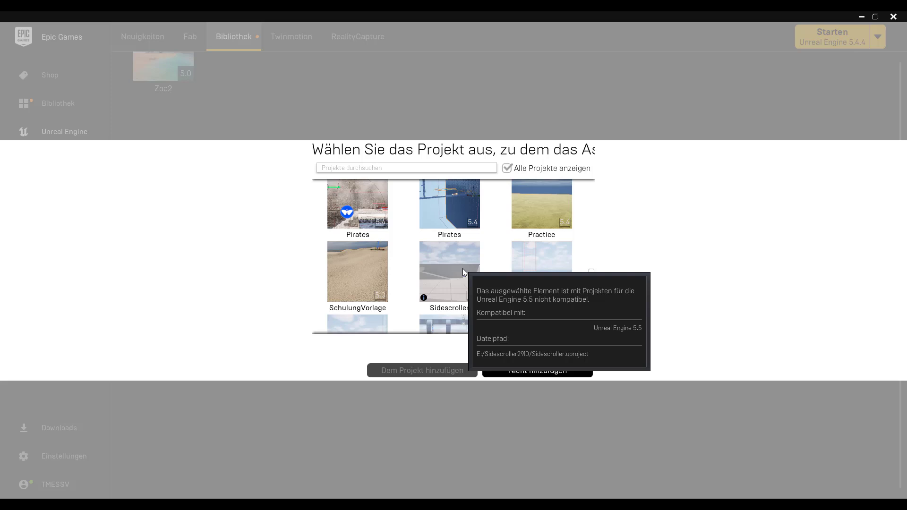
mouse_move(529, 270)
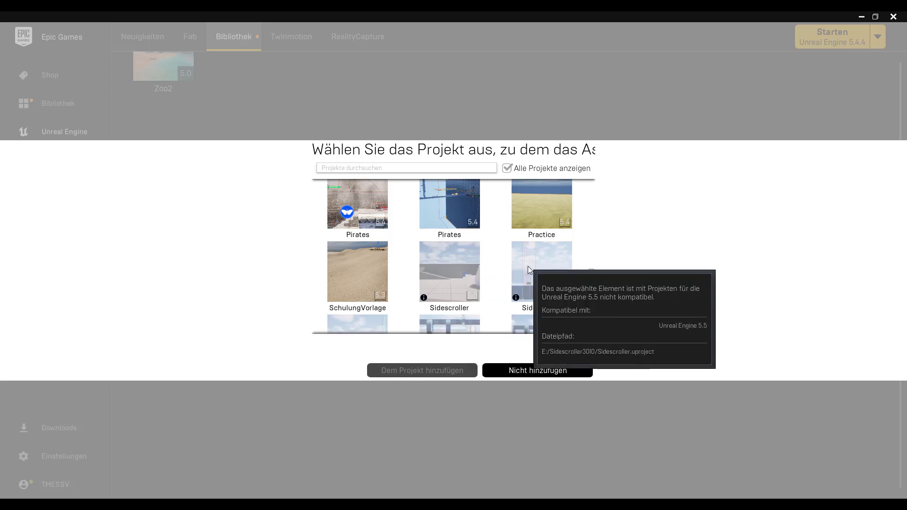
scroll(449, 305, down, 1)
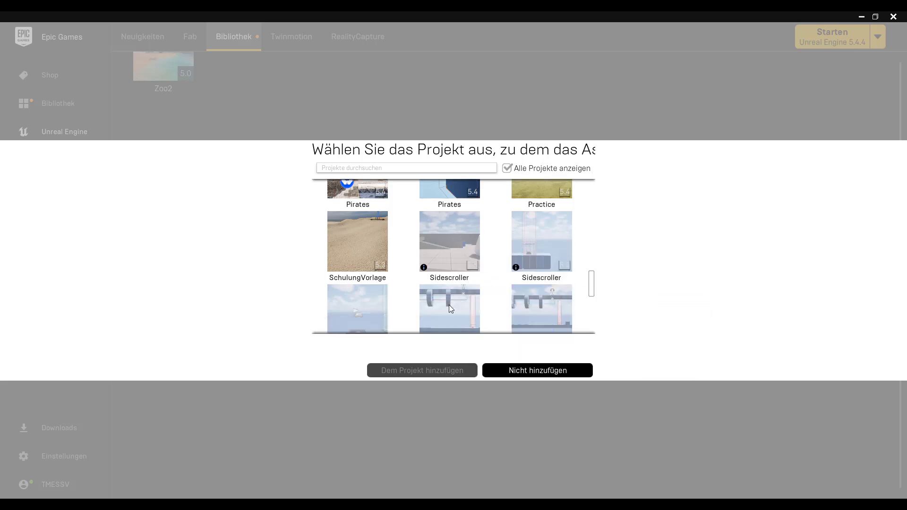
mouse_move(449, 305)
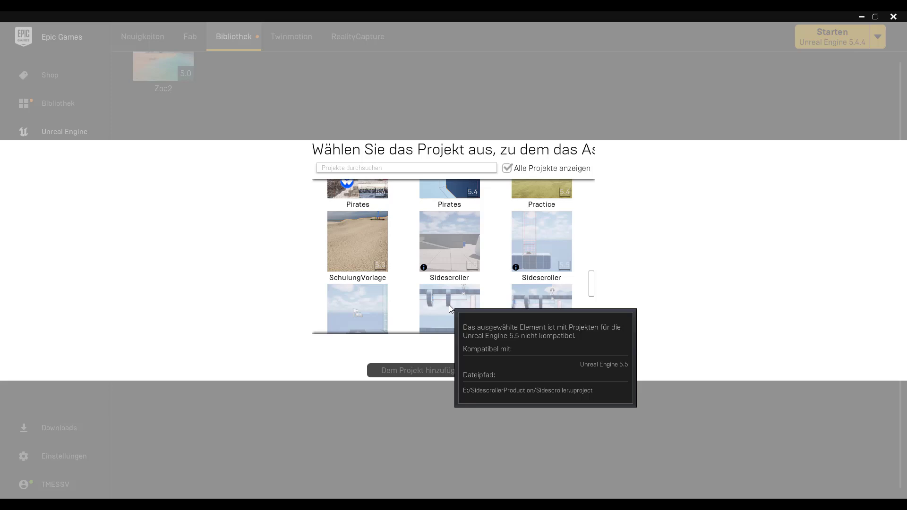
click(449, 304)
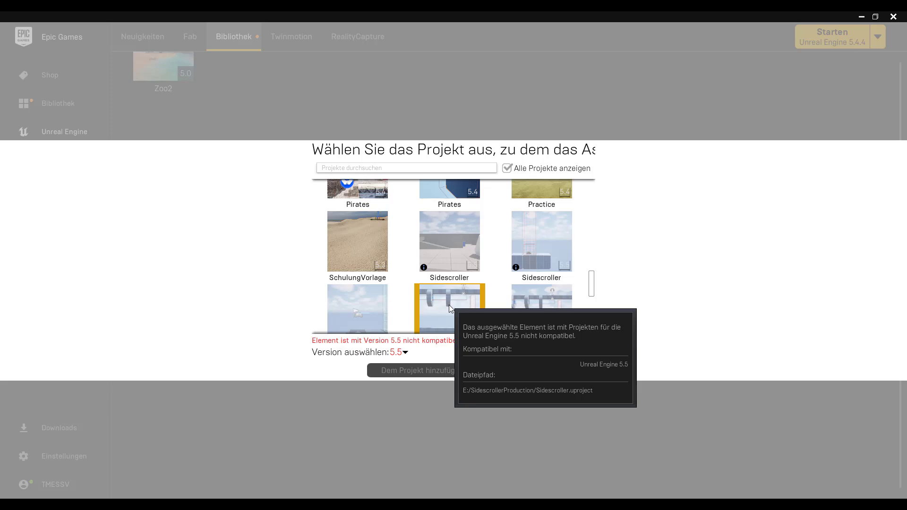
- Set the engine version to 5.4, add the asset to the project, and minimize the launcher
click(403, 353)
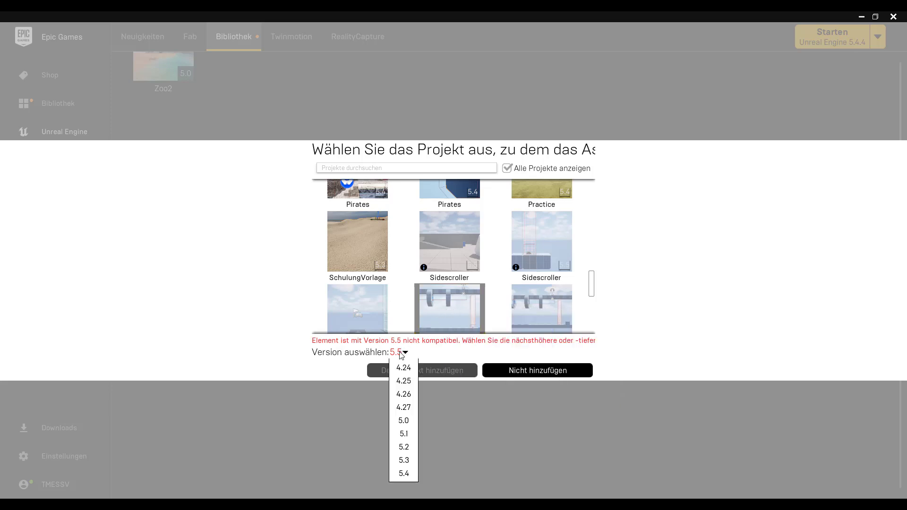
click(405, 474)
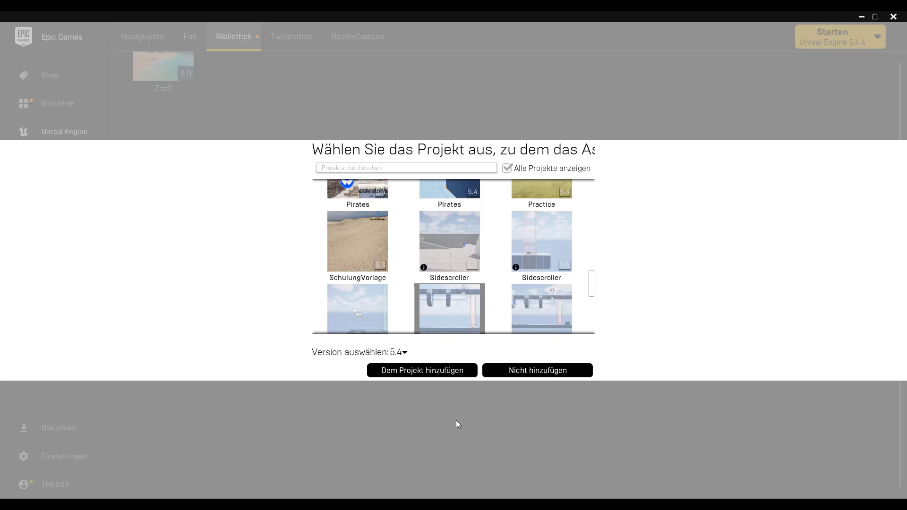
click(426, 368)
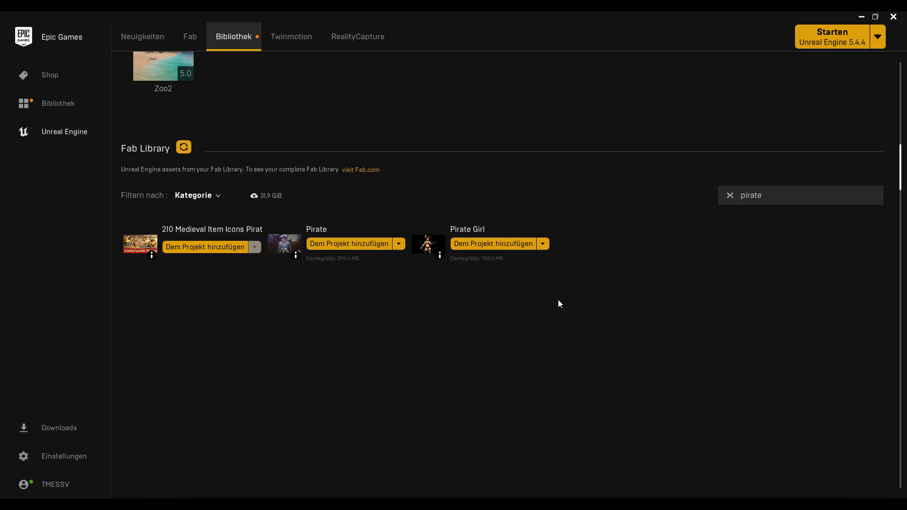
click(867, 19)
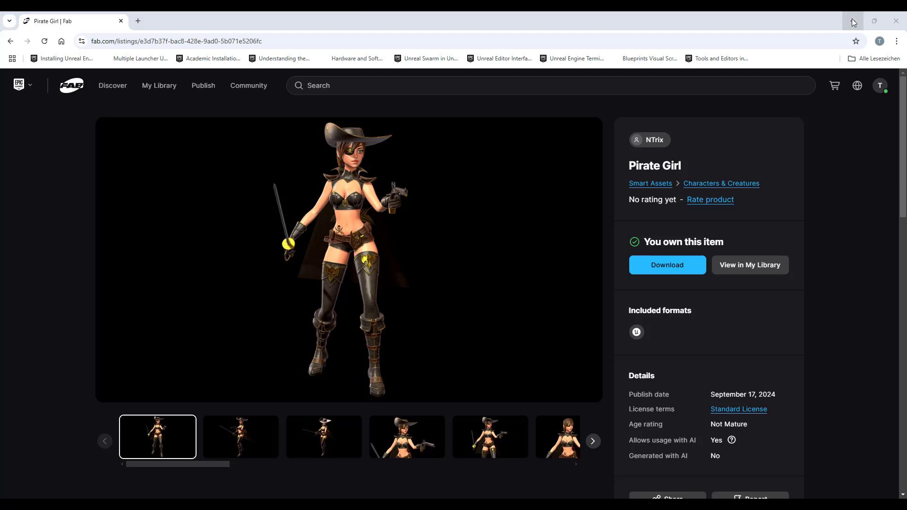
- Open SKM_PiratGirl from PiratGirl/Models in the mesh editor and orbit around it
click(854, 22)
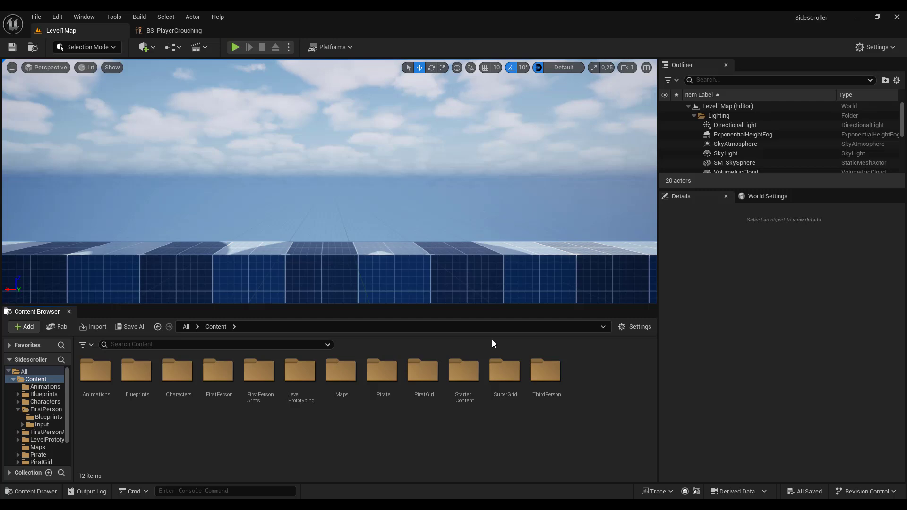
double_click(424, 372)
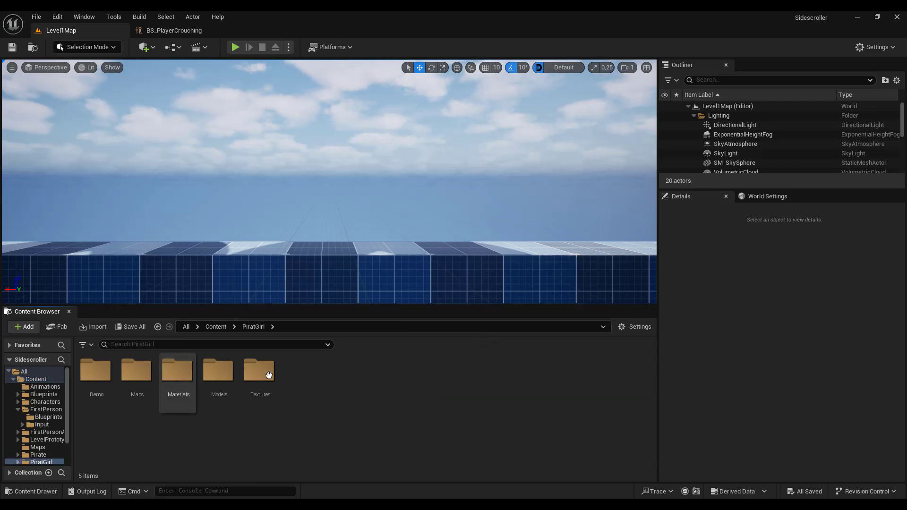
double_click(219, 372)
click(221, 371)
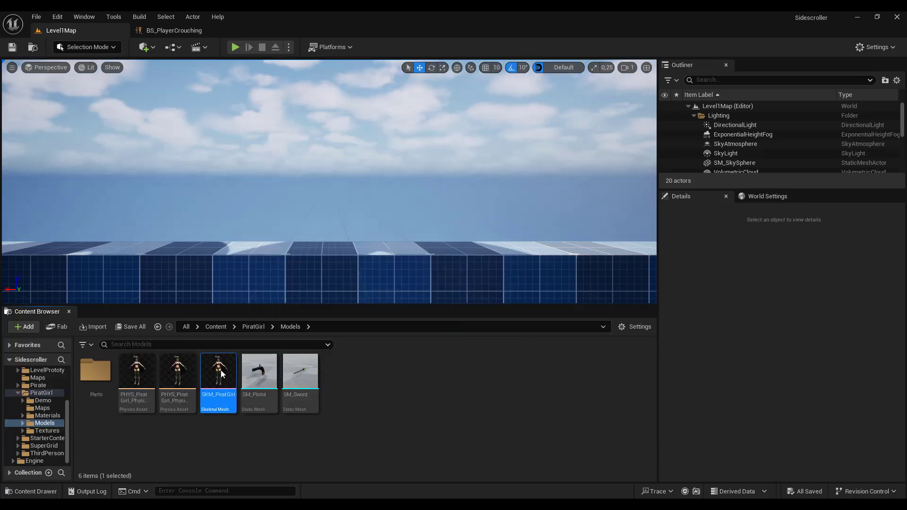
double_click(219, 369)
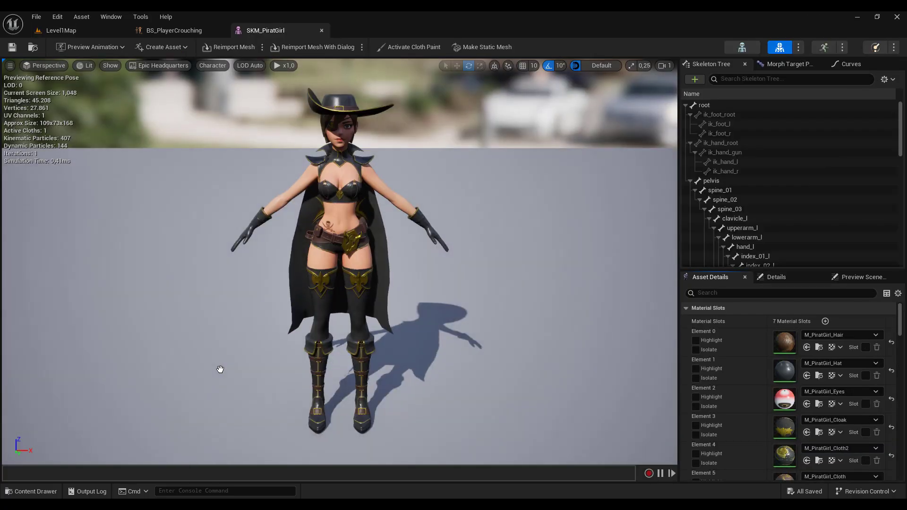
drag(285, 308, 227, 330)
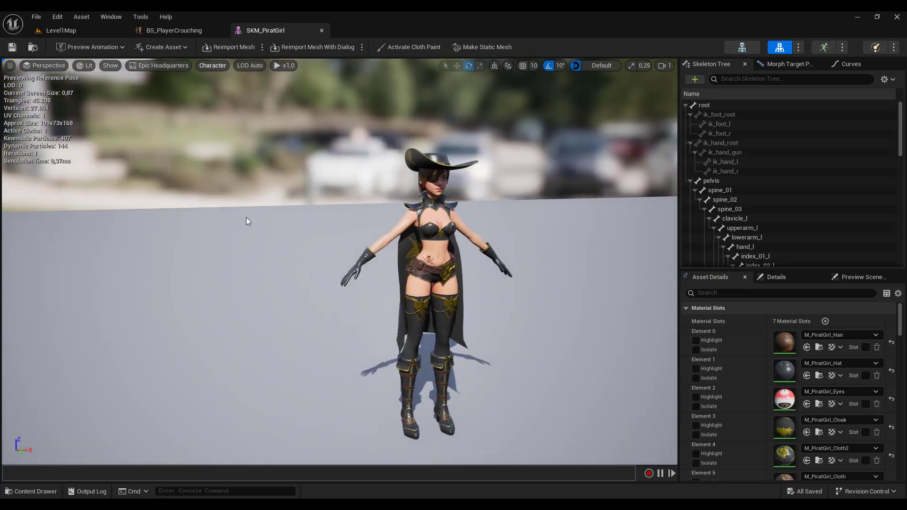
- Close the BS_PlayerCrouching blend space editor, returning to Level1Map
click(89, 33)
click(182, 30)
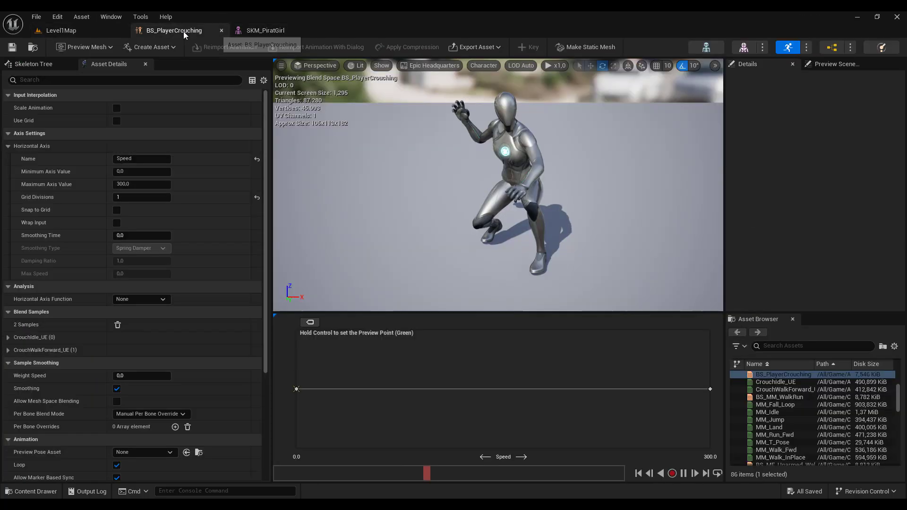
click(220, 30)
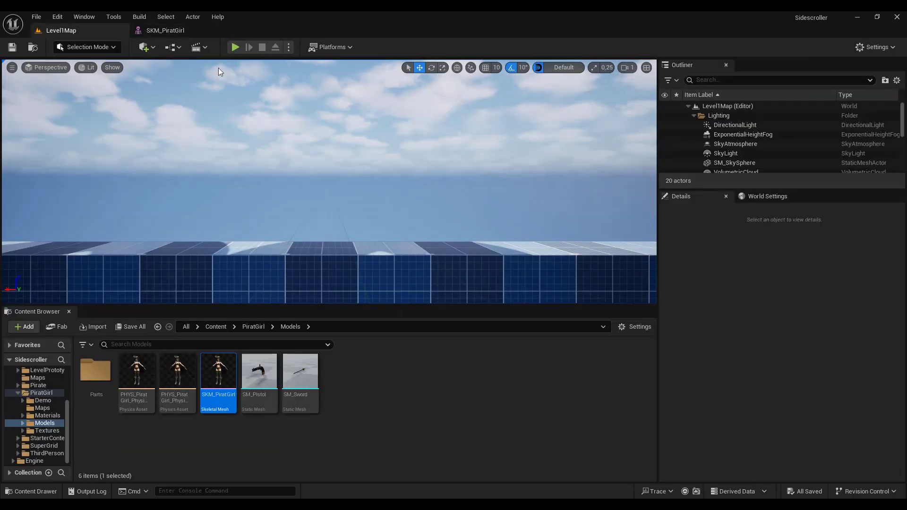
- Check the Characters folder, then open the context menu for SKM_PiratGirl in PiratGirl/Models
mouse_move(221, 377)
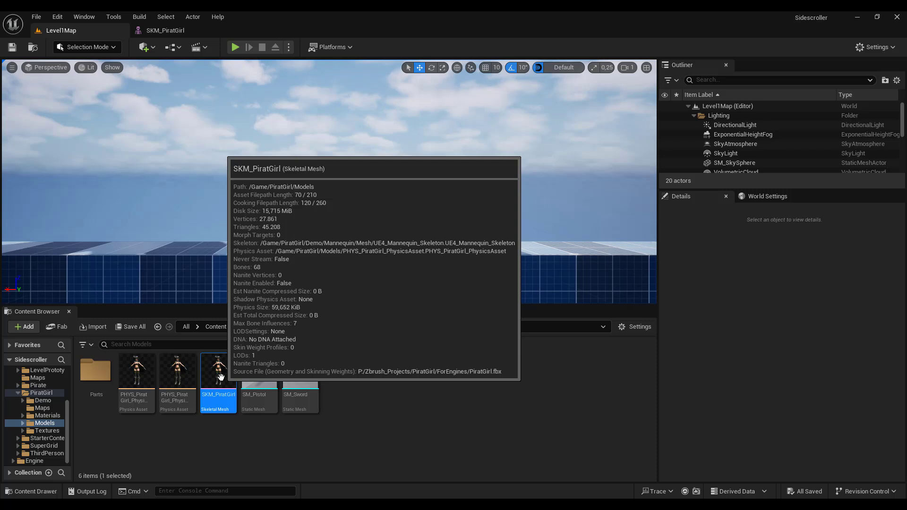
click(215, 328)
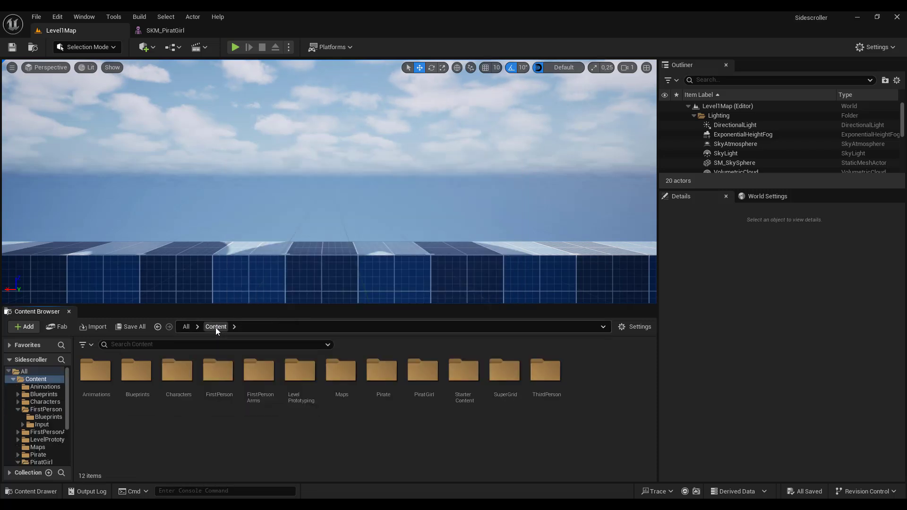
double_click(182, 360)
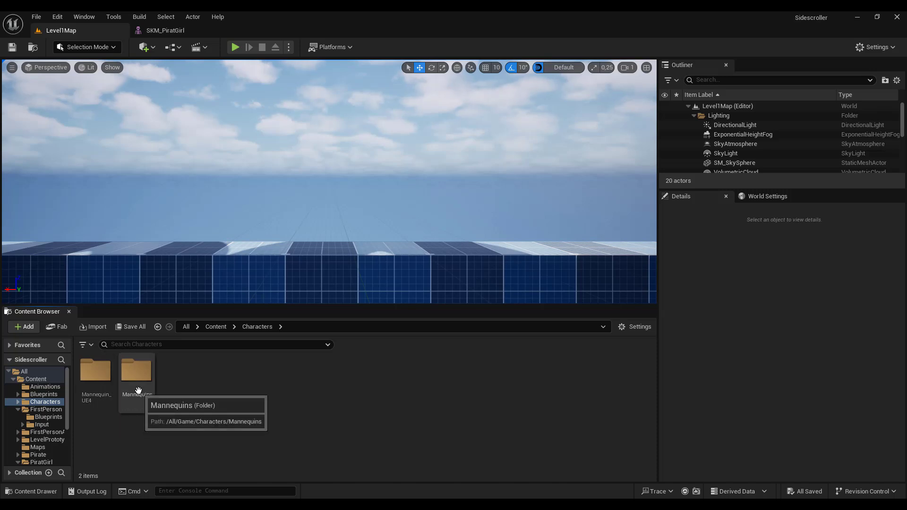
click(215, 328)
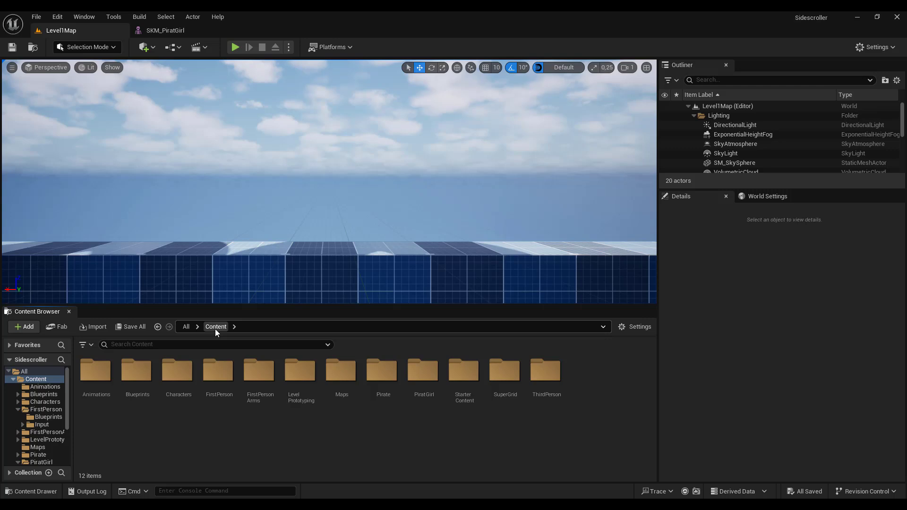
double_click(417, 373)
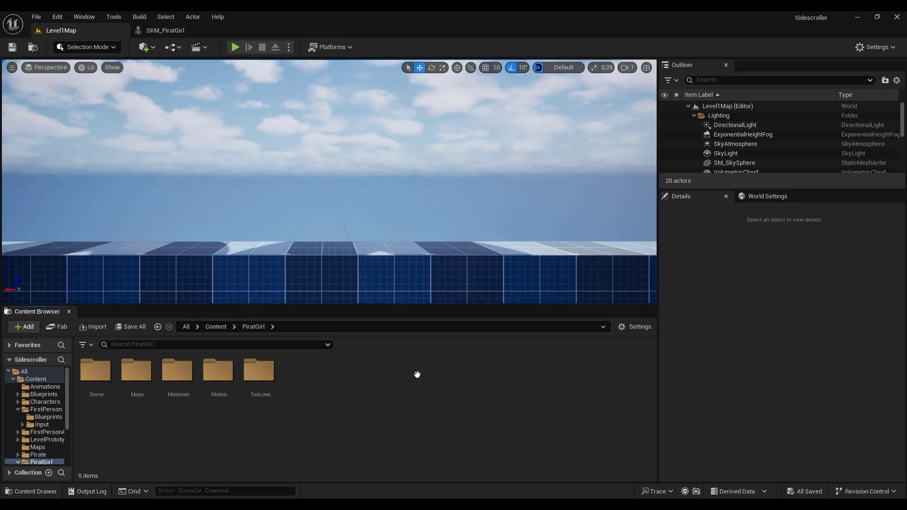
double_click(218, 371)
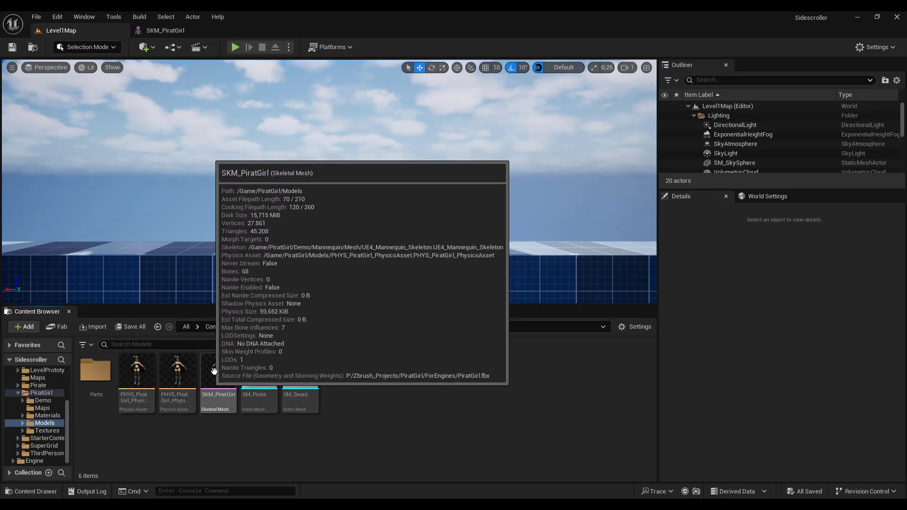
mouse_move(217, 373)
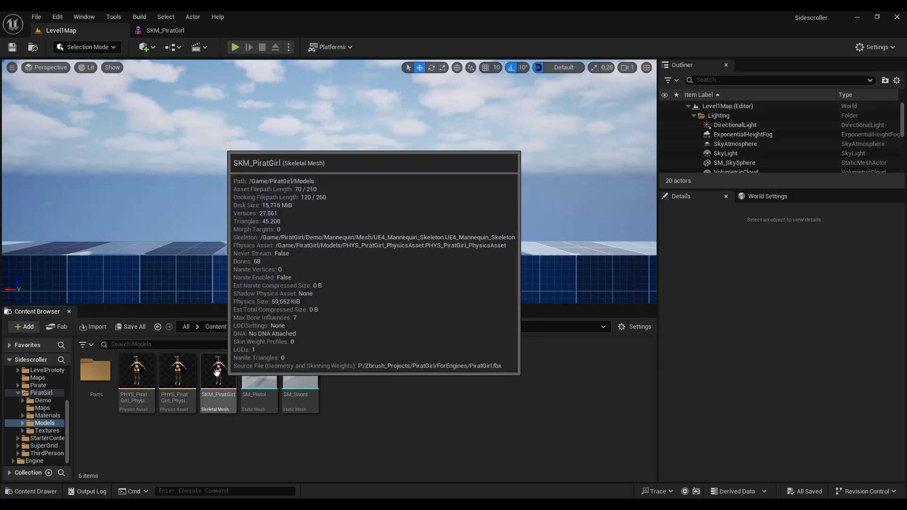
right_click(217, 374)
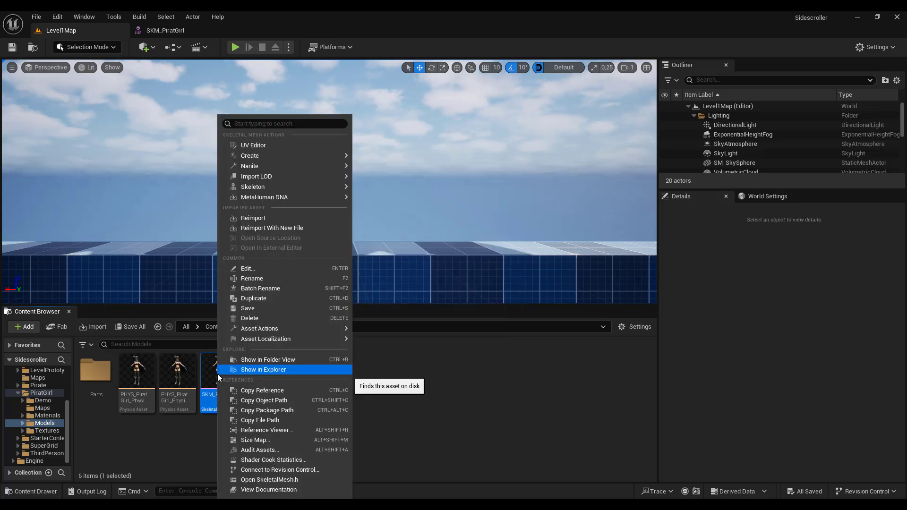
- Assign SK_Mannequin_Skeleton to SKM_PiratGirl, reviewing the bone mapping before accepting
mouse_move(287, 187)
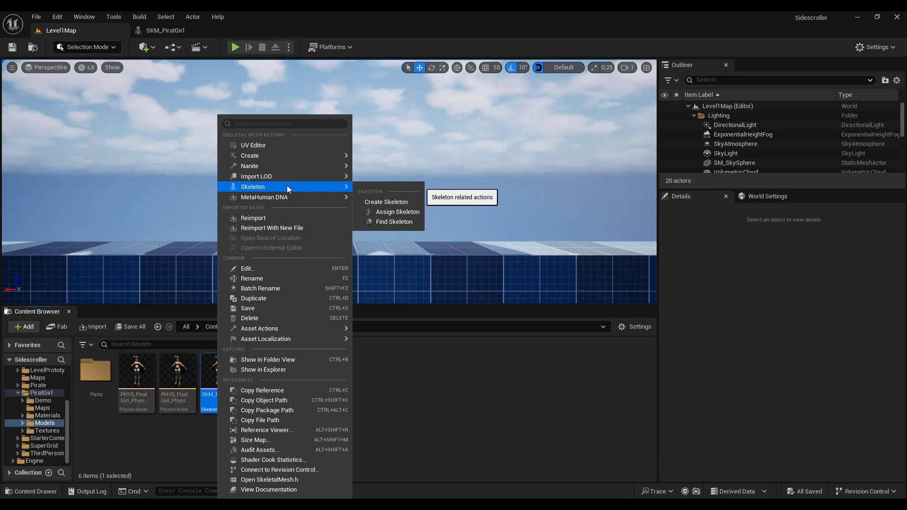
click(416, 212)
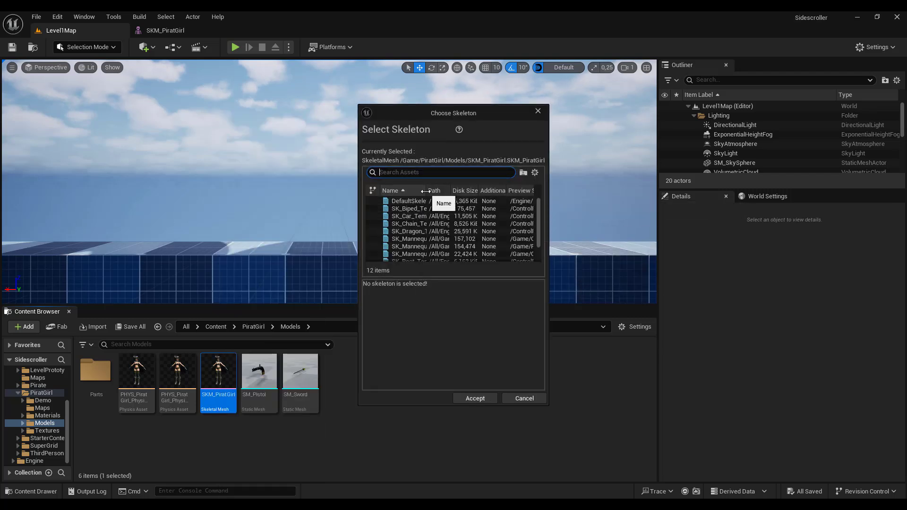
mouse_move(425, 191)
mouse_down()
mouse_move(472, 191)
mouse_move(469, 198)
mouse_up()
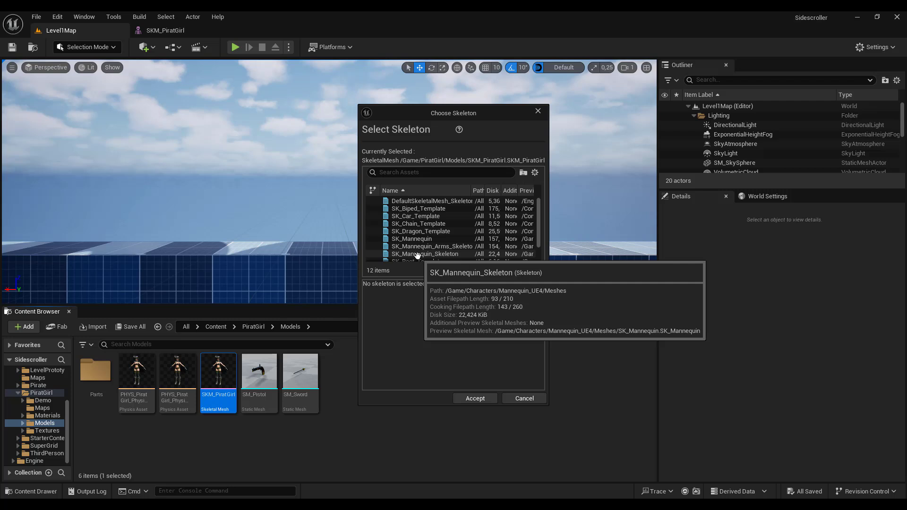
click(417, 254)
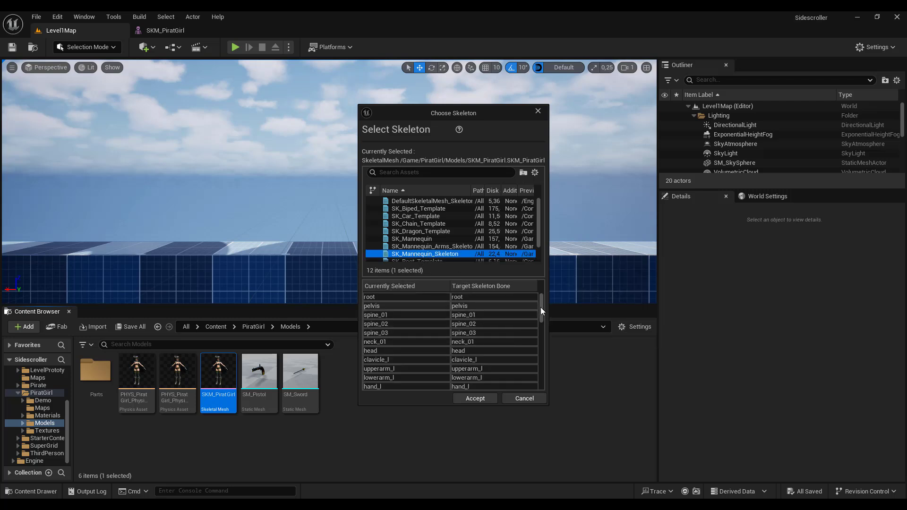
click(541, 309)
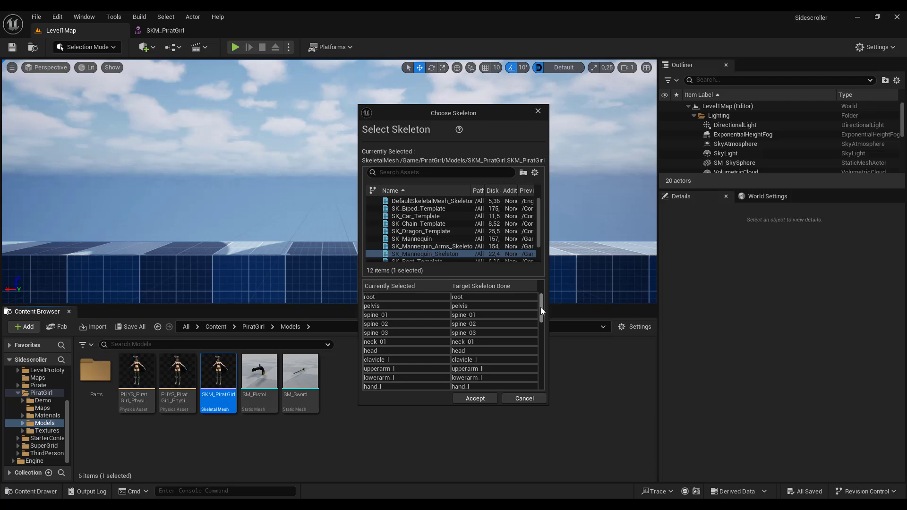
drag(540, 307, 523, 378)
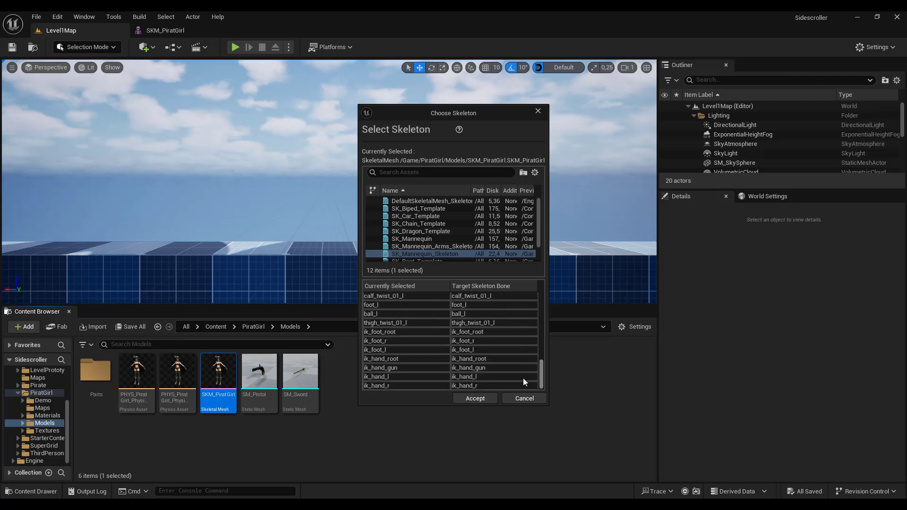
click(476, 398)
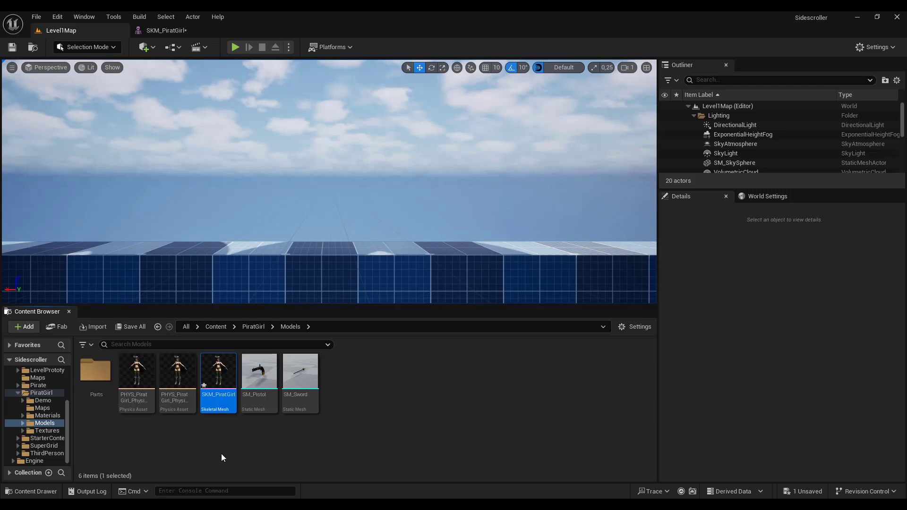
- Select the six Parts meshes, SKM_Bandage through SKM_Shoulders, and open them in the Property Matrix
double_click(95, 372)
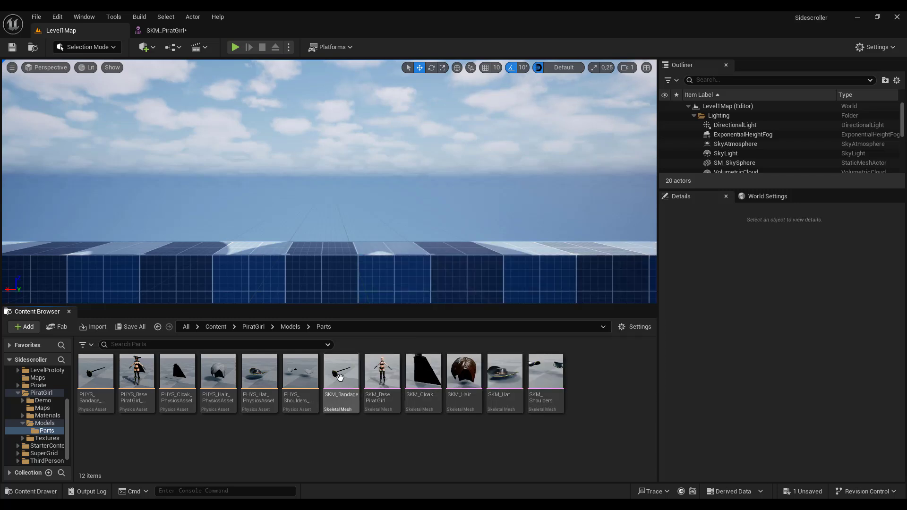
mouse_move(340, 377)
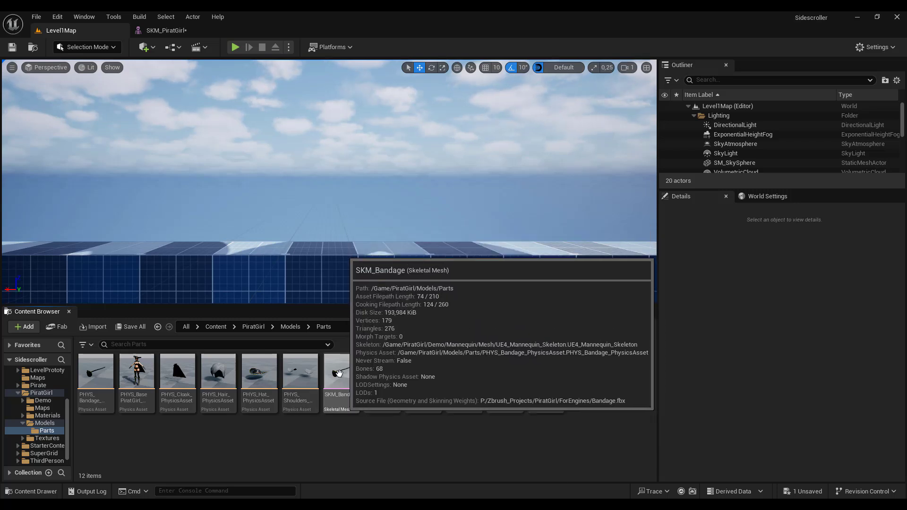
click(355, 376)
shift+click(543, 376)
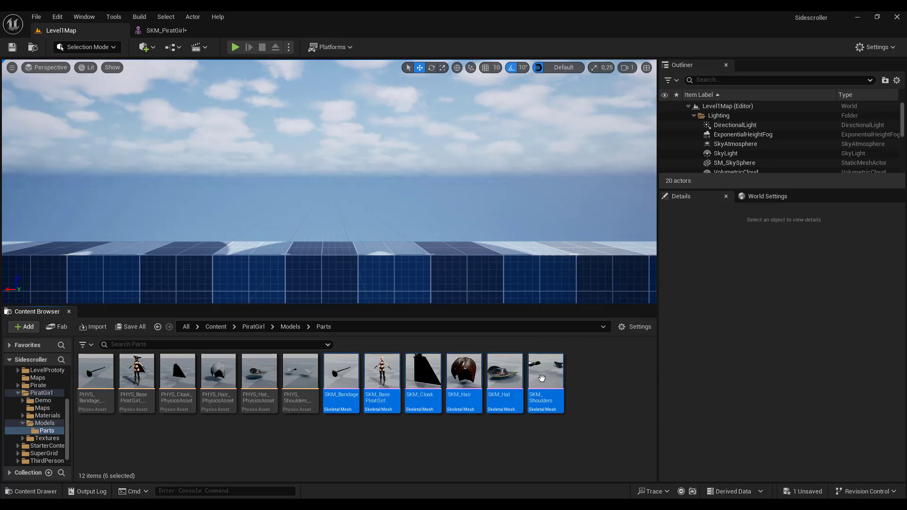
right_click(381, 373)
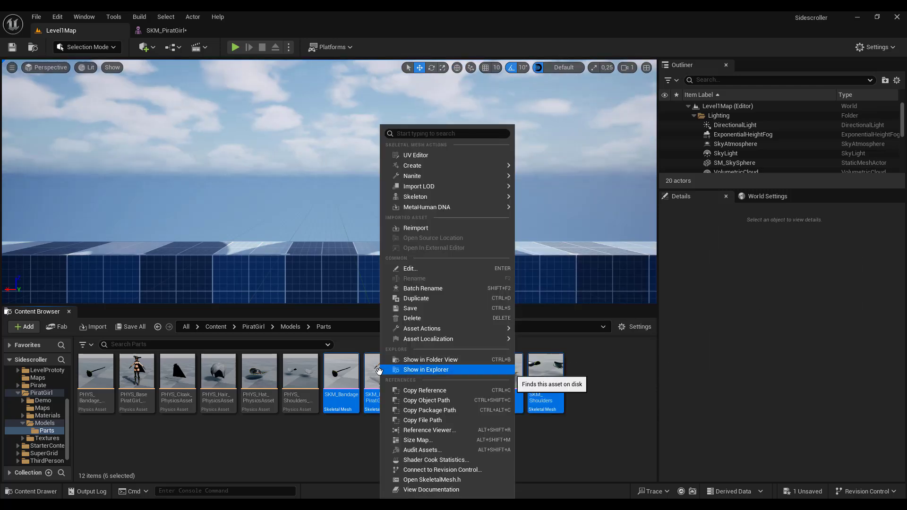
mouse_move(434, 330)
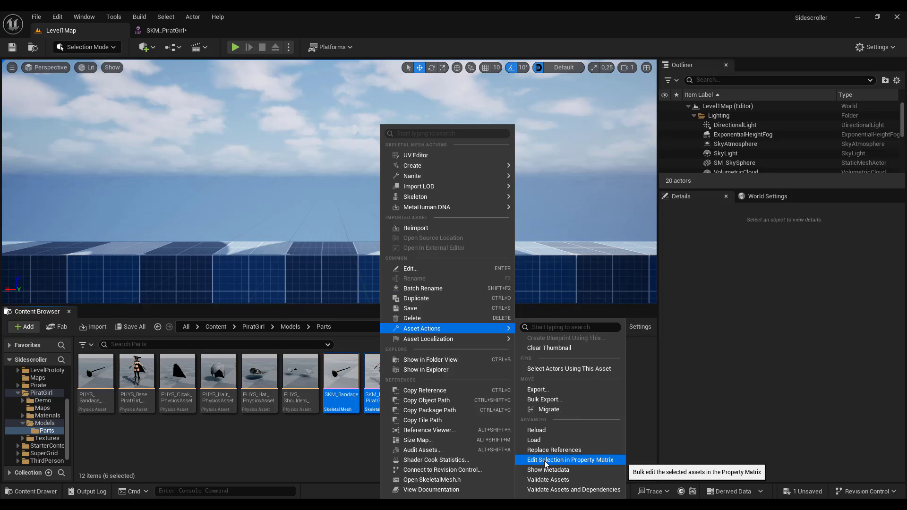
click(576, 461)
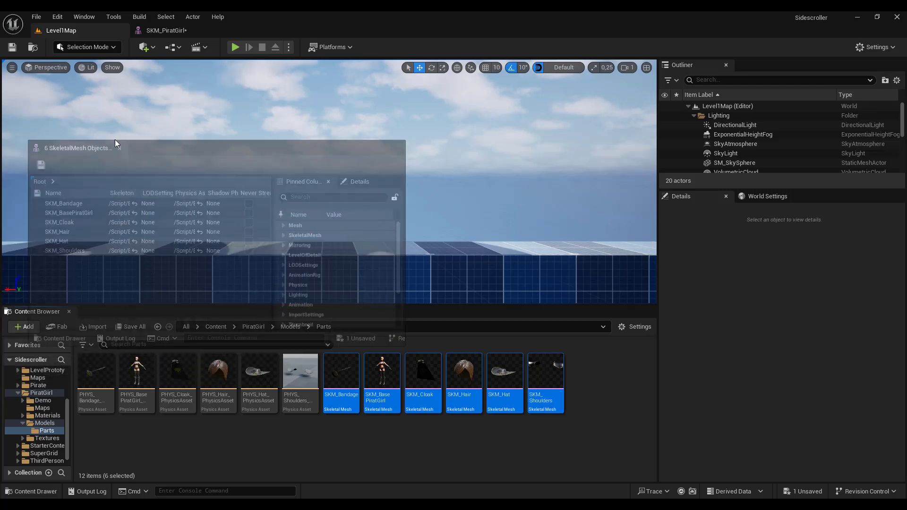
- In the docked Property Matrix, set the Mesh Skeleton to SK_Mannequin_Skeleton for all six parts and save
drag(114, 140, 280, 30)
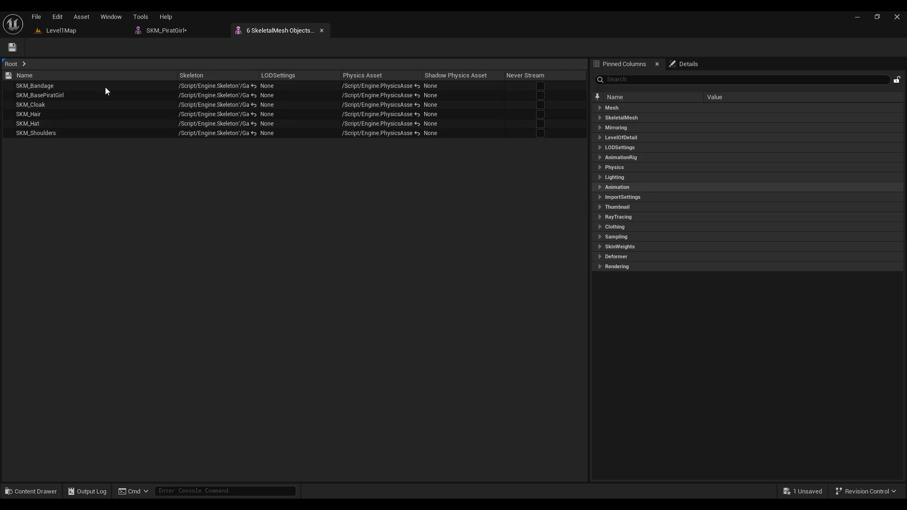
click(600, 109)
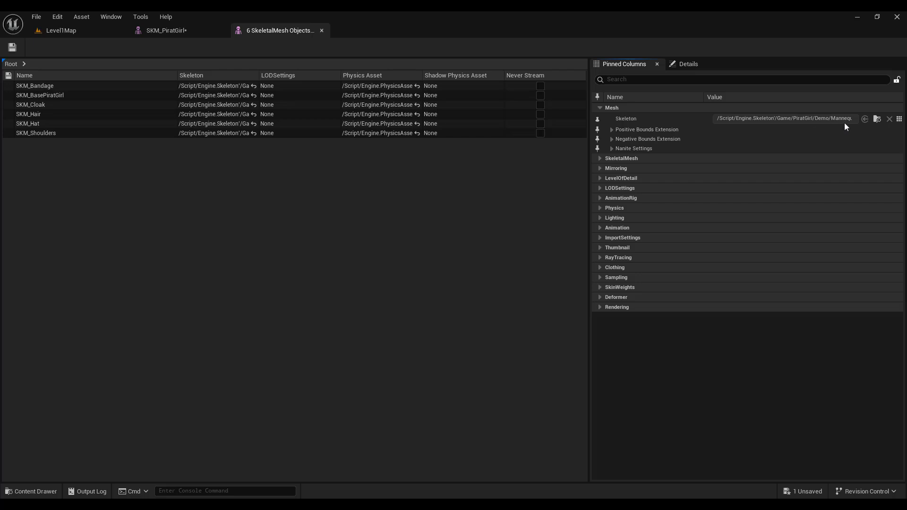
click(899, 119)
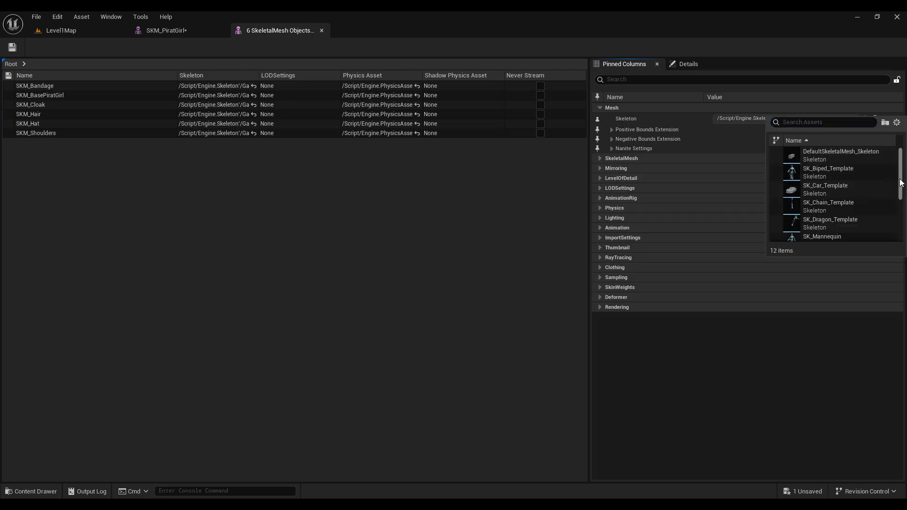
drag(902, 183, 889, 207)
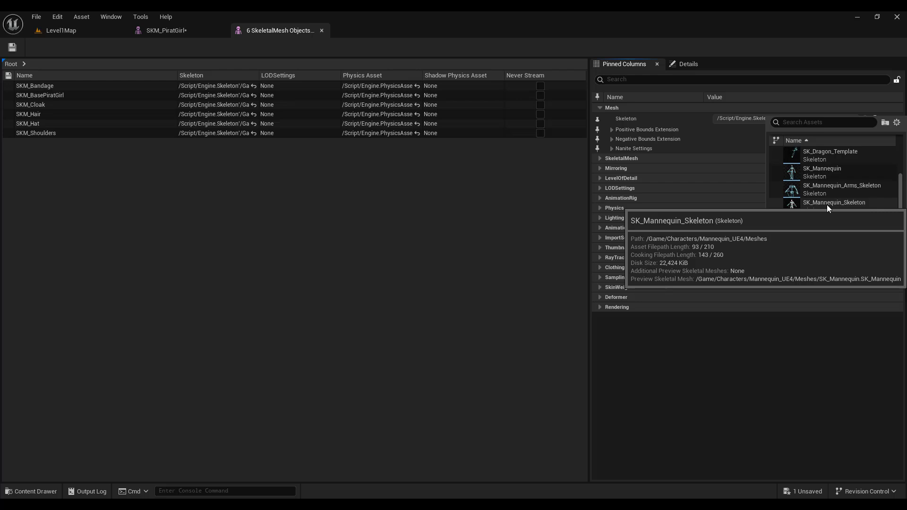
click(827, 206)
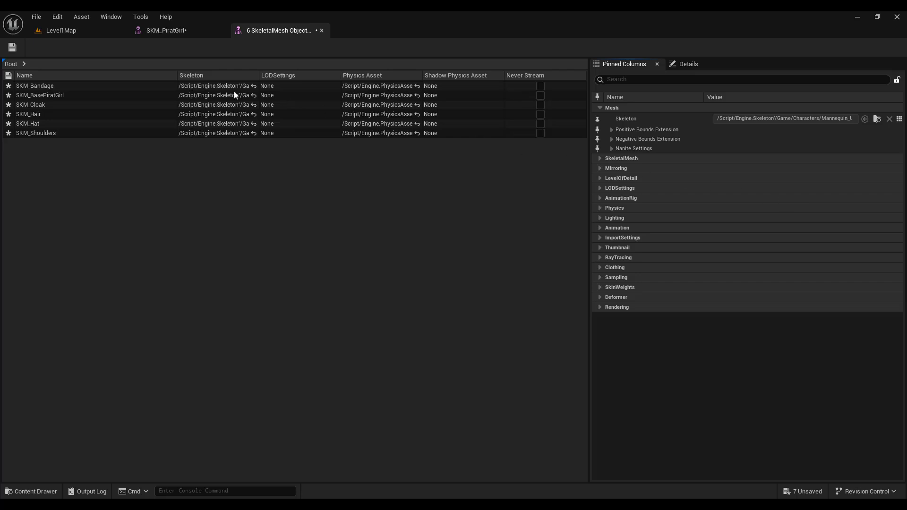
click(16, 49)
click(320, 30)
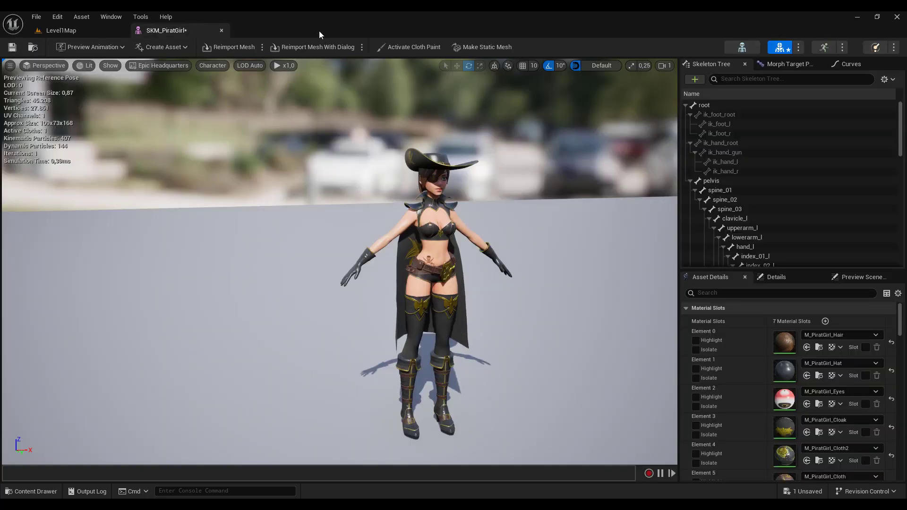
- Close the SKM_PiratGirl editor, check the part thumbnails' skeletons, and go back to the PiratGirl folder
click(221, 30)
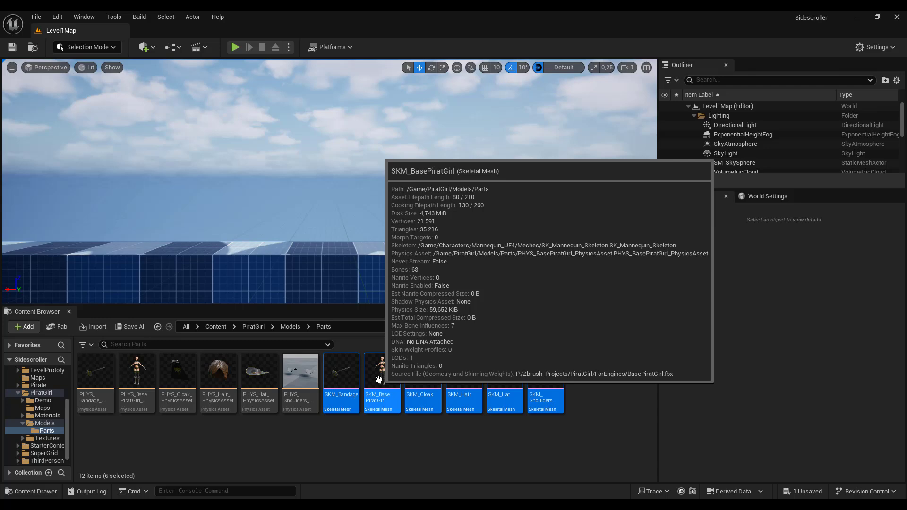
mouse_move(411, 376)
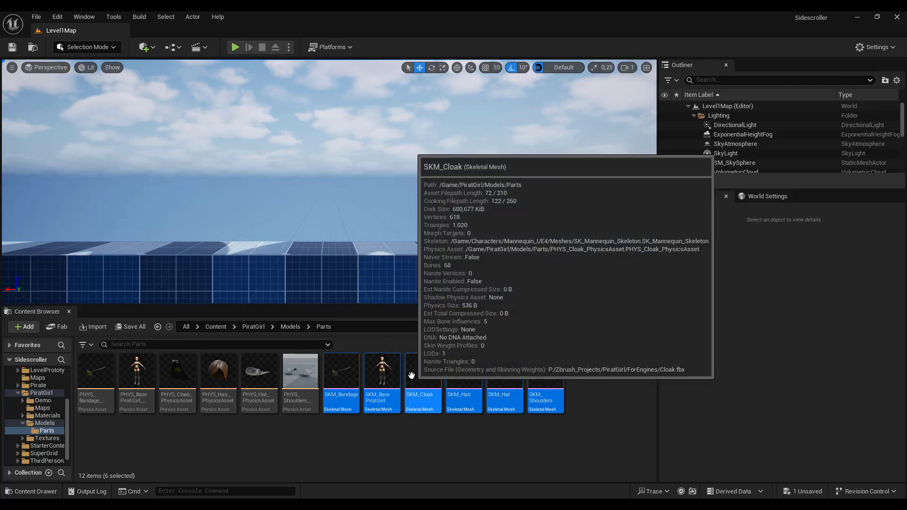
mouse_move(464, 378)
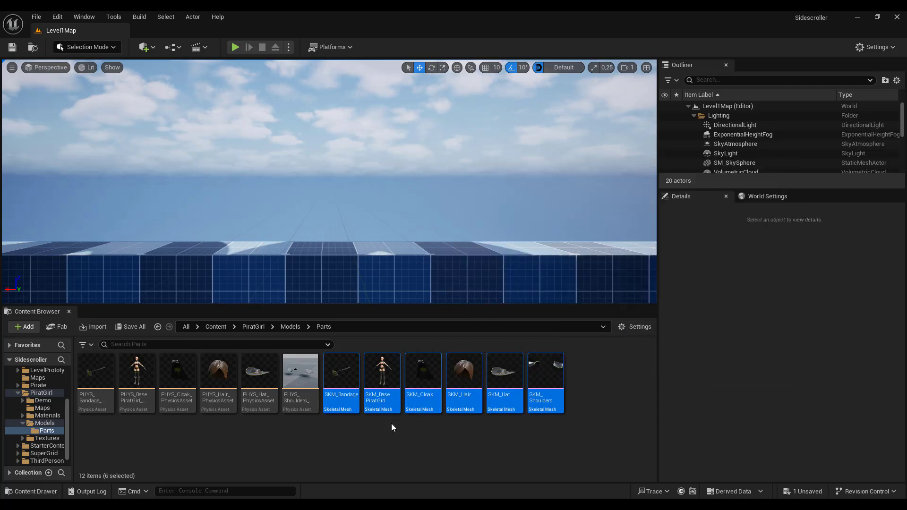
click(255, 327)
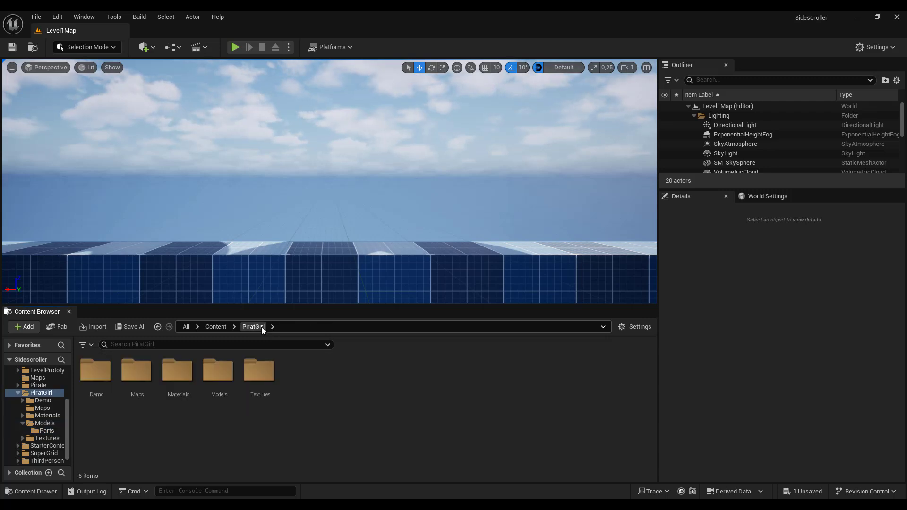
- Delete the Maps folder together with its DemoMap assets
click(133, 370)
key(Delete)
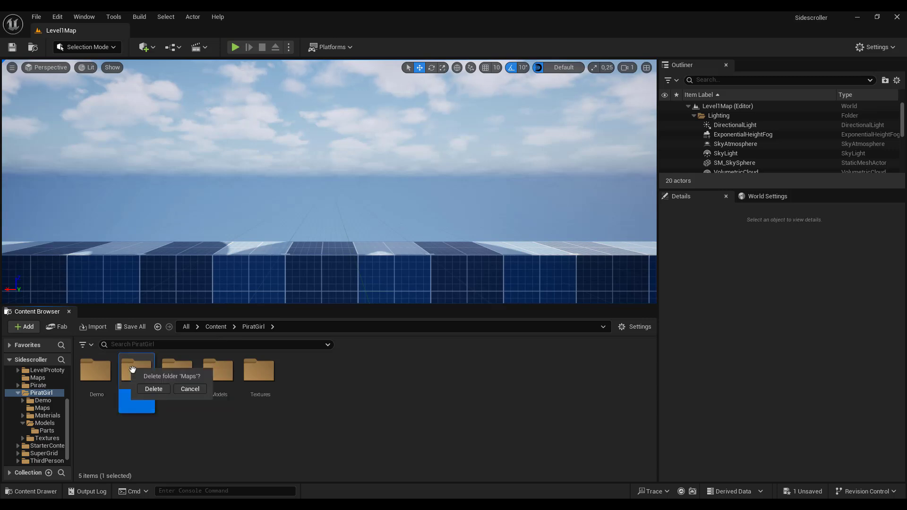
click(158, 391)
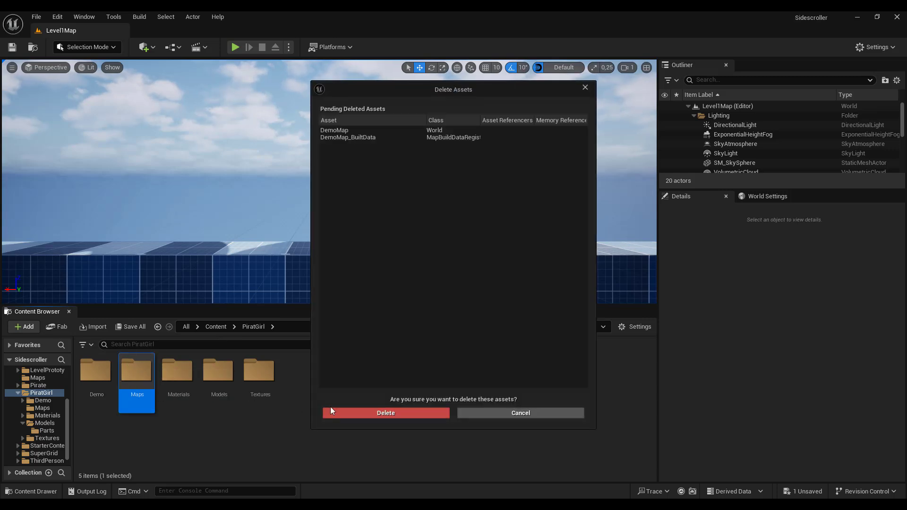
click(400, 414)
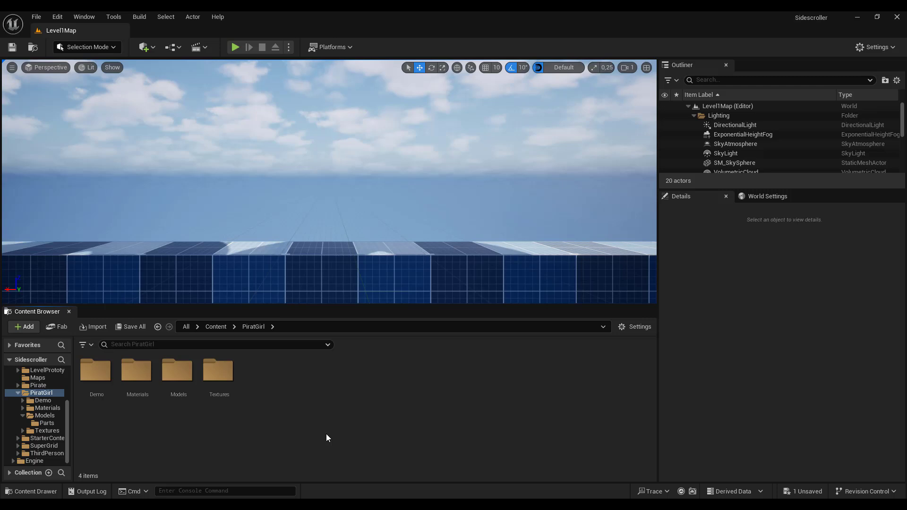
- Check the Demo folder's contents, then force-delete it despite its still-referenced assets
double_click(94, 372)
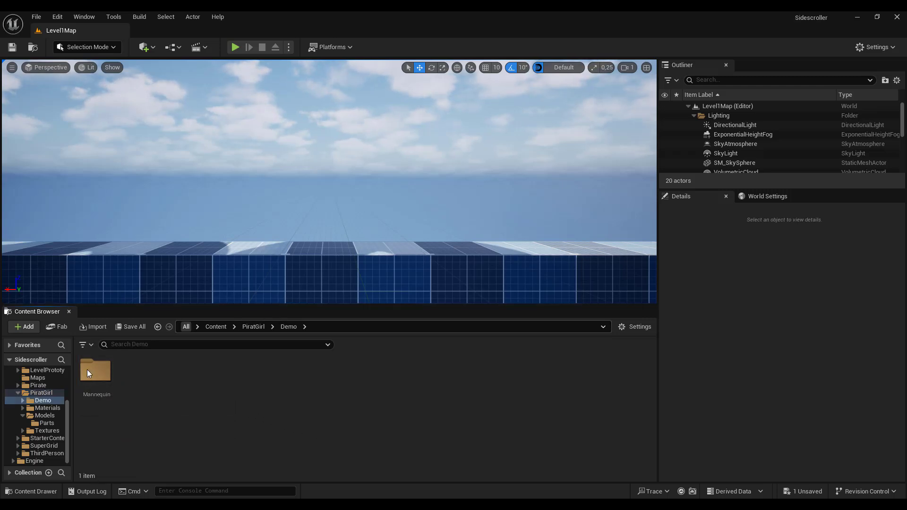
click(256, 327)
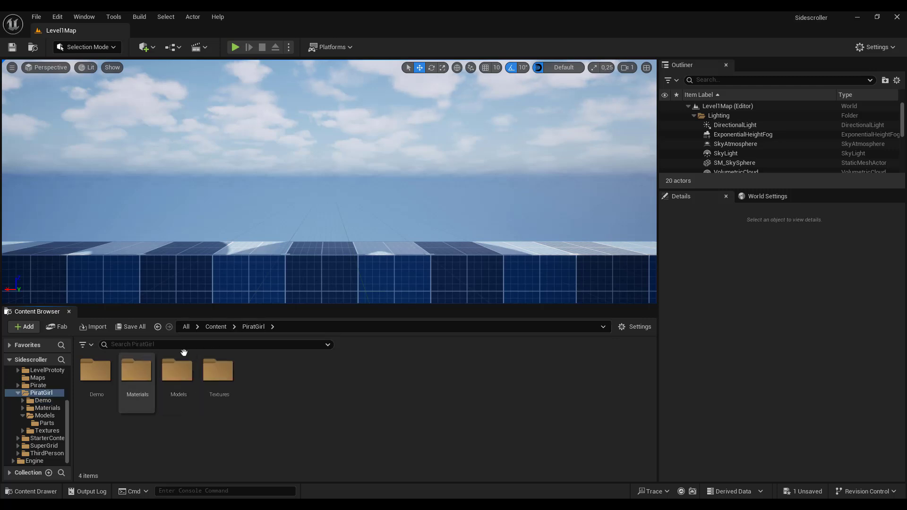
click(102, 370)
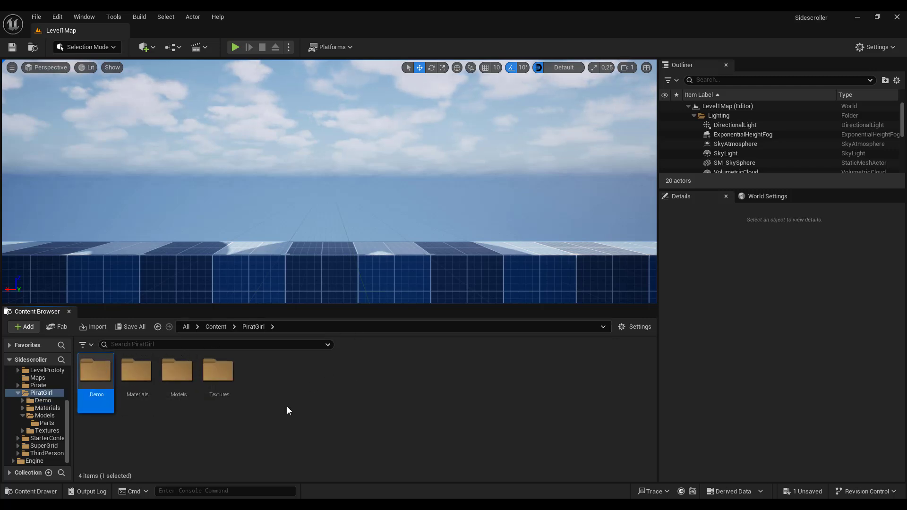
key(Delete)
click(313, 429)
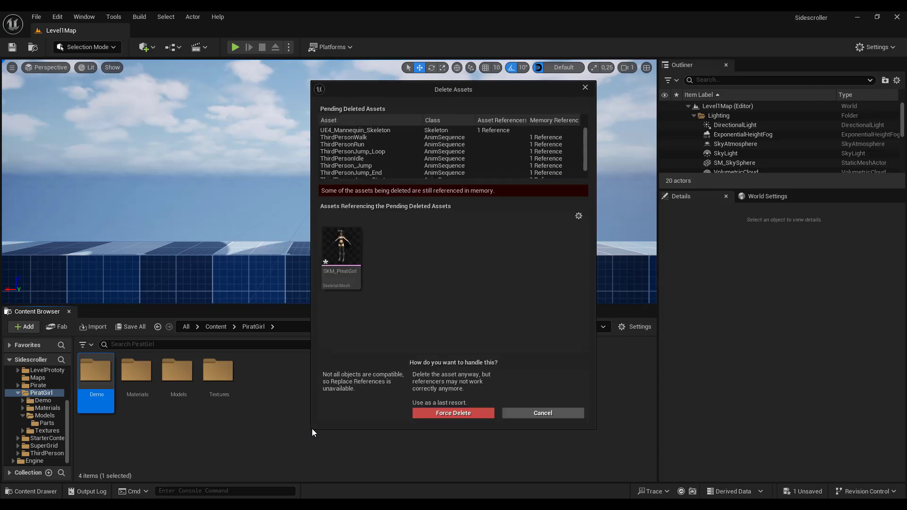
click(461, 414)
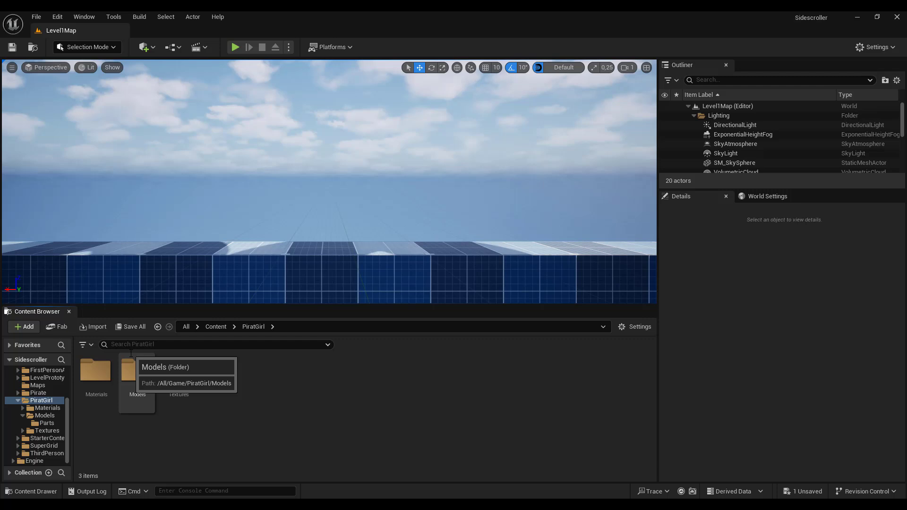
- Preview SKM_PiratGirl from the Models folder, then browse to Content > Animations
double_click(148, 378)
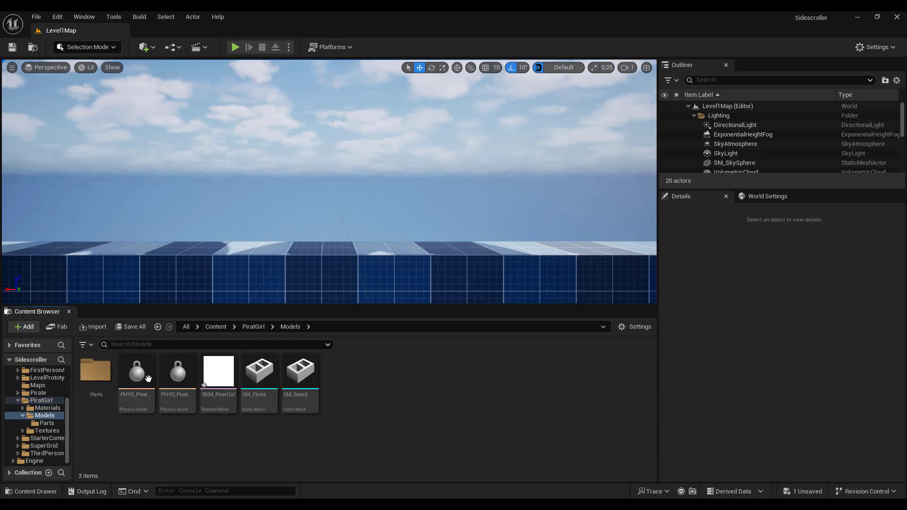
click(219, 371)
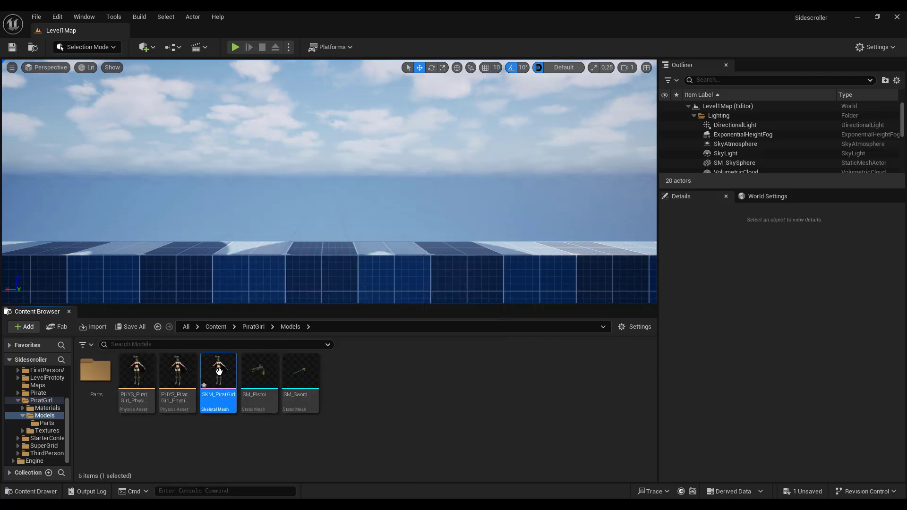
double_click(218, 371)
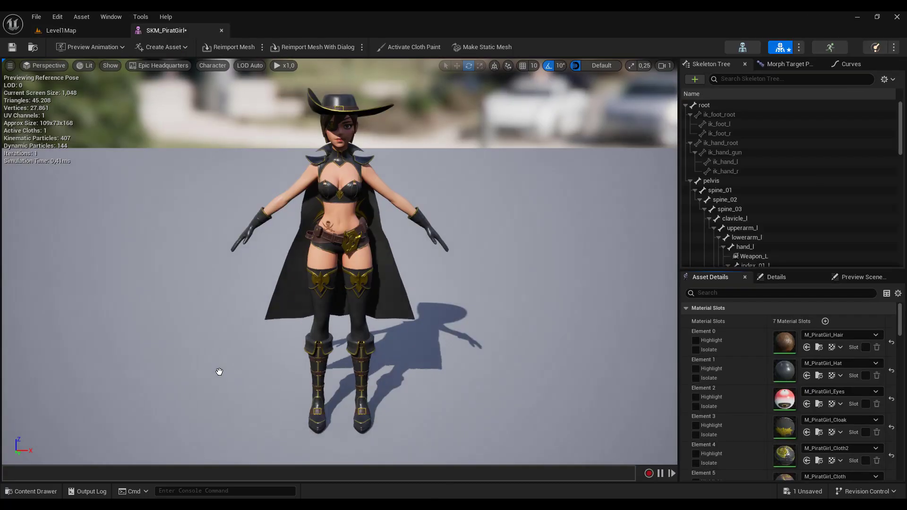
click(220, 28)
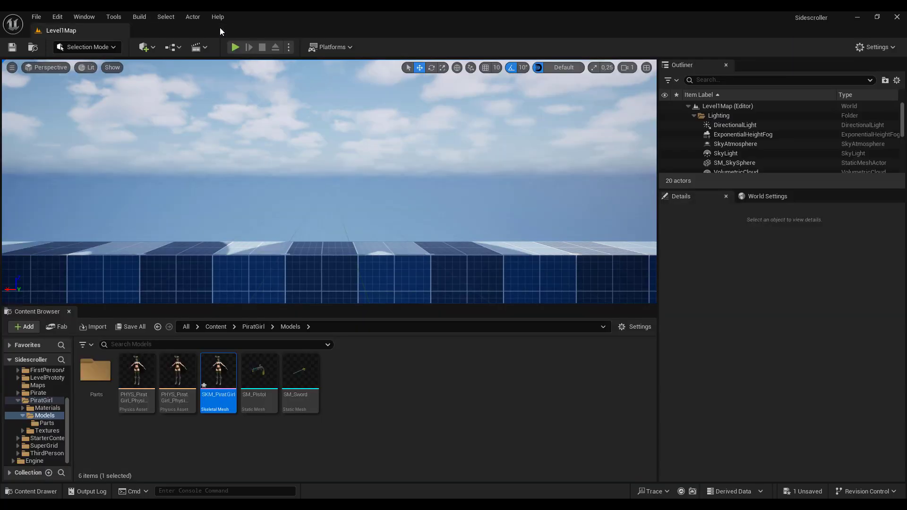
click(208, 326)
double_click(97, 371)
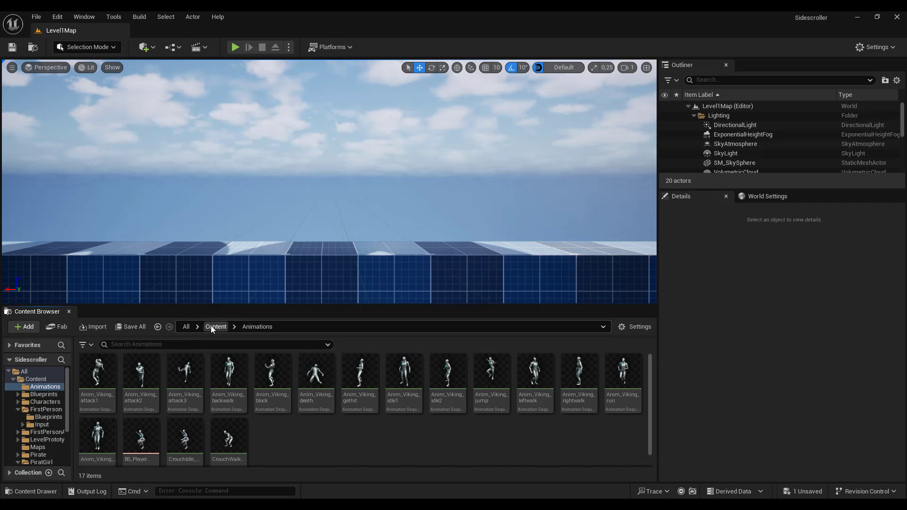
- Open the BP_ThirdPersonCharacter Blueprint from Content > ThirdPerson > Blueprints
click(211, 327)
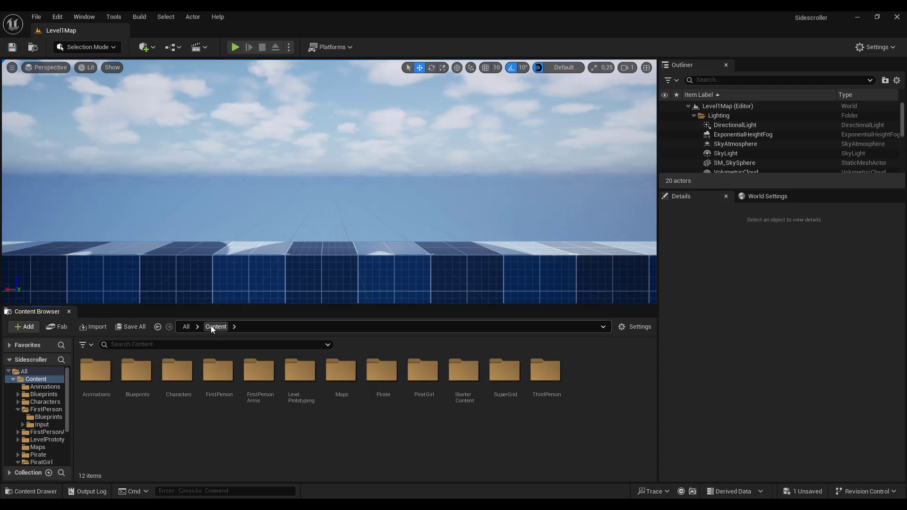
double_click(543, 376)
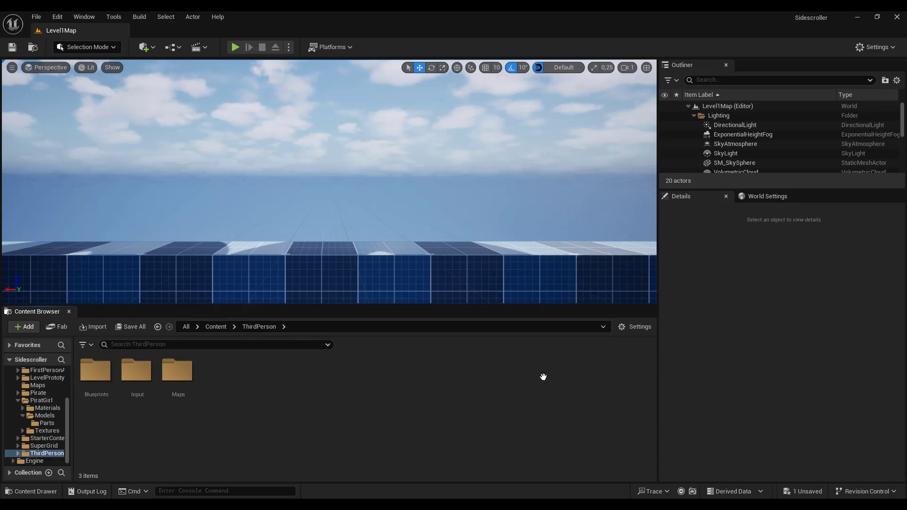
double_click(102, 369)
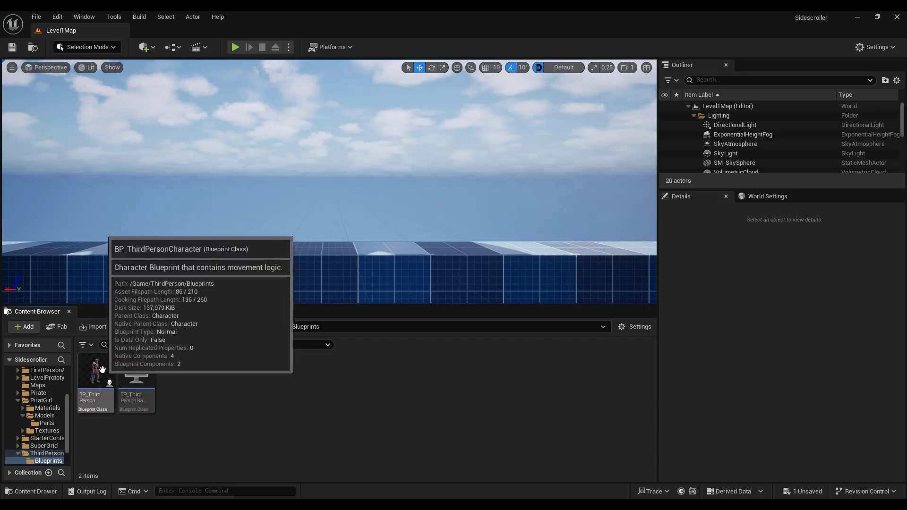
double_click(102, 369)
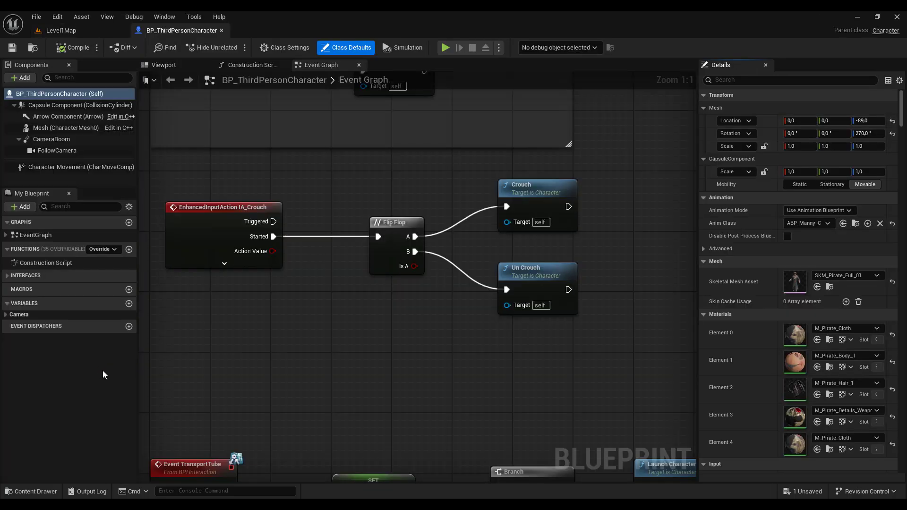
- Set the Mesh component's Skeletal Mesh Asset to SKM_PiratGirl and view it in the Viewport
click(84, 126)
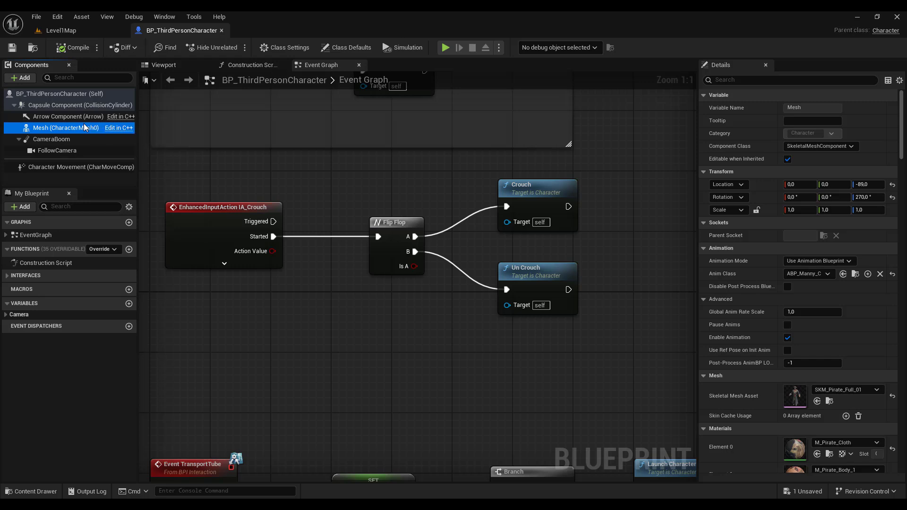
scroll(851, 369, down, 2)
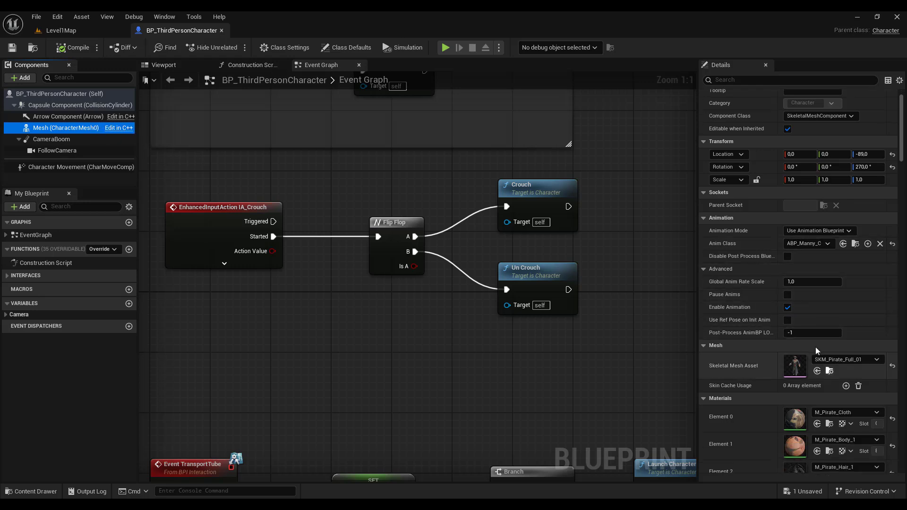
click(860, 363)
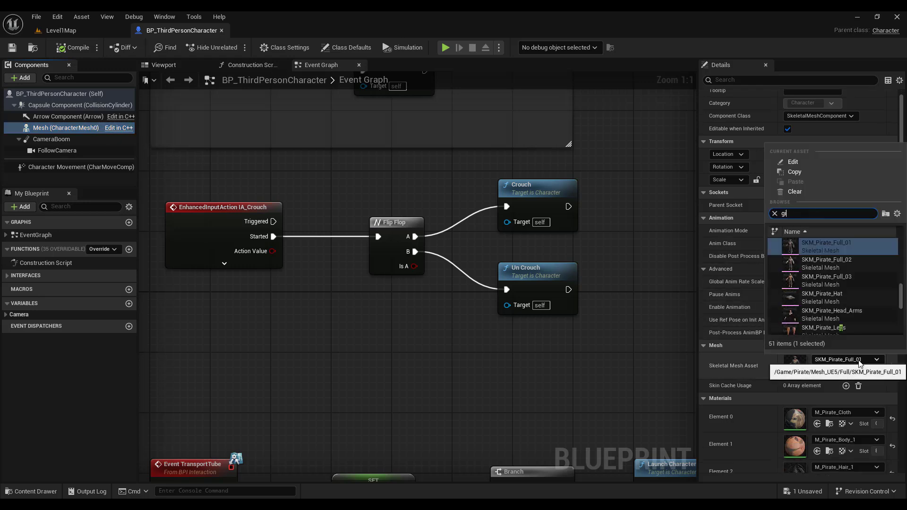
text(rl)
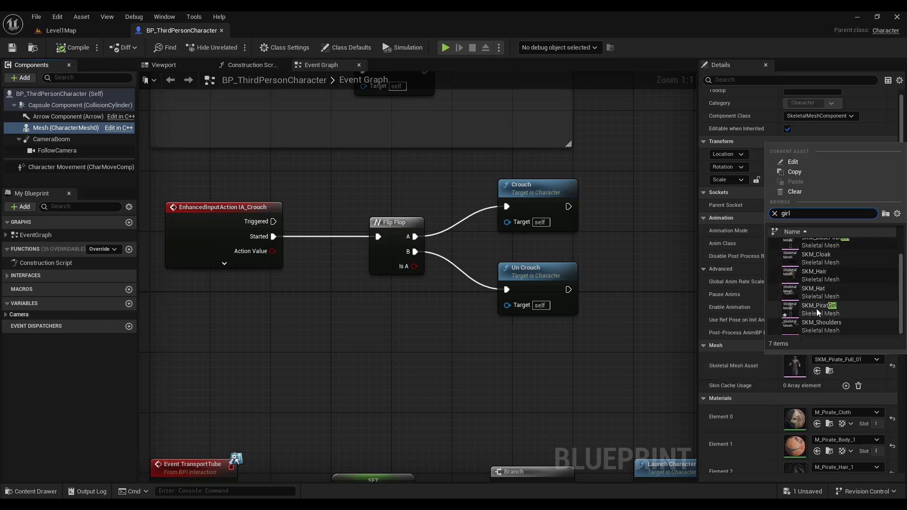
click(818, 312)
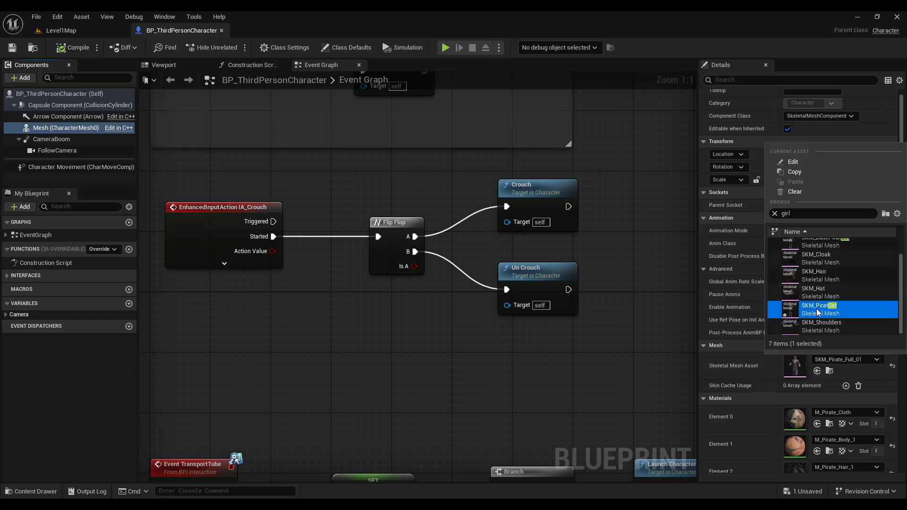
click(171, 64)
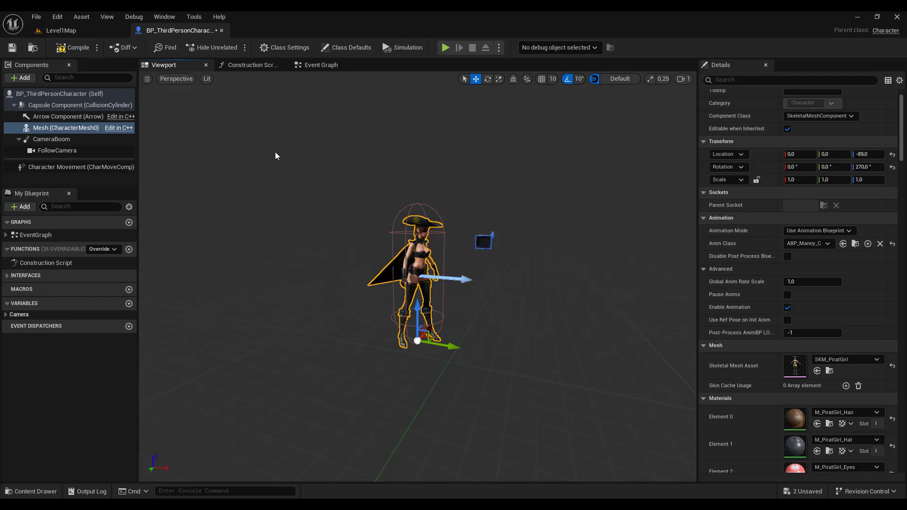
click(827, 232)
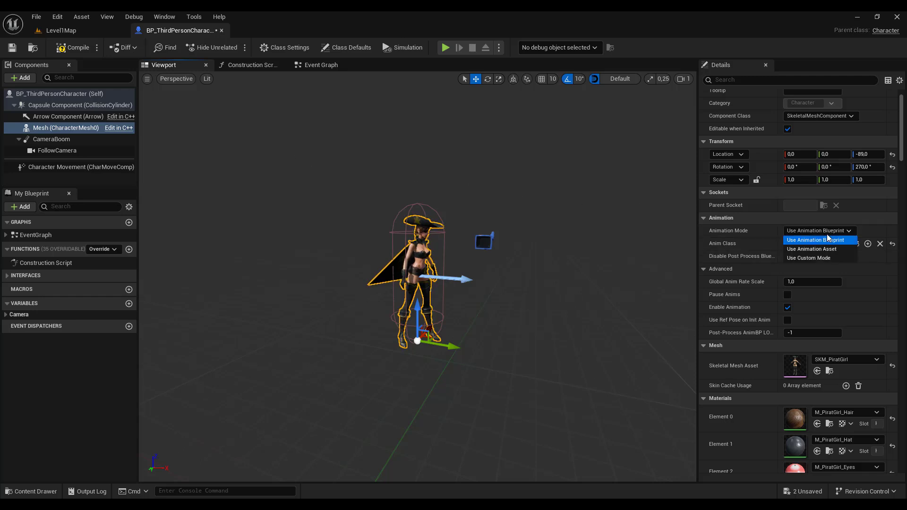
click(827, 249)
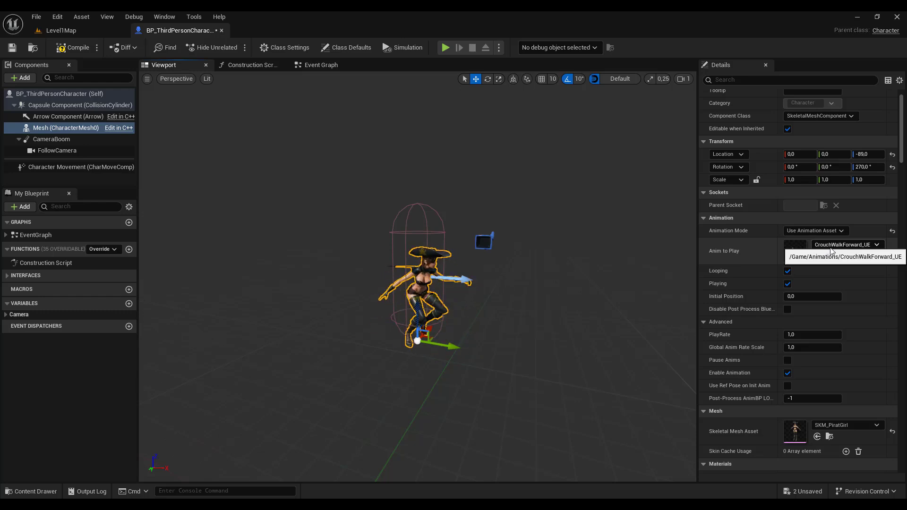
click(834, 245)
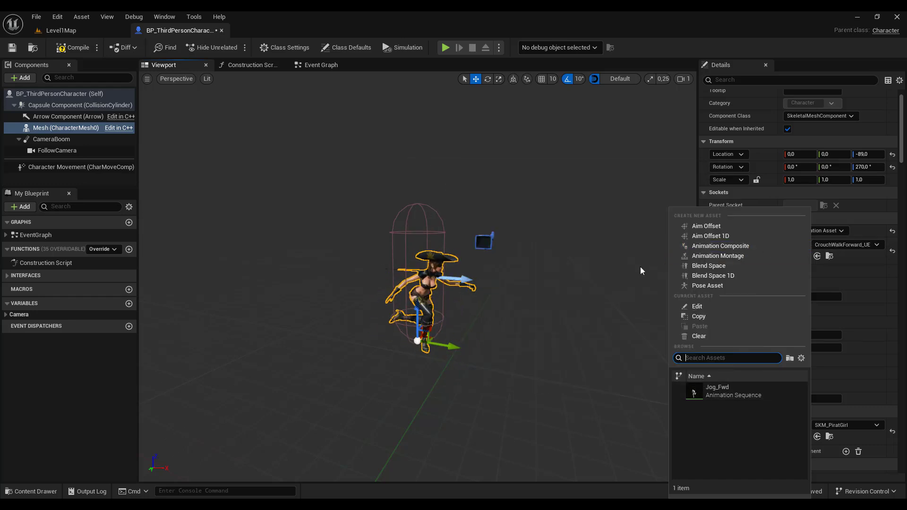
click(617, 270)
click(804, 231)
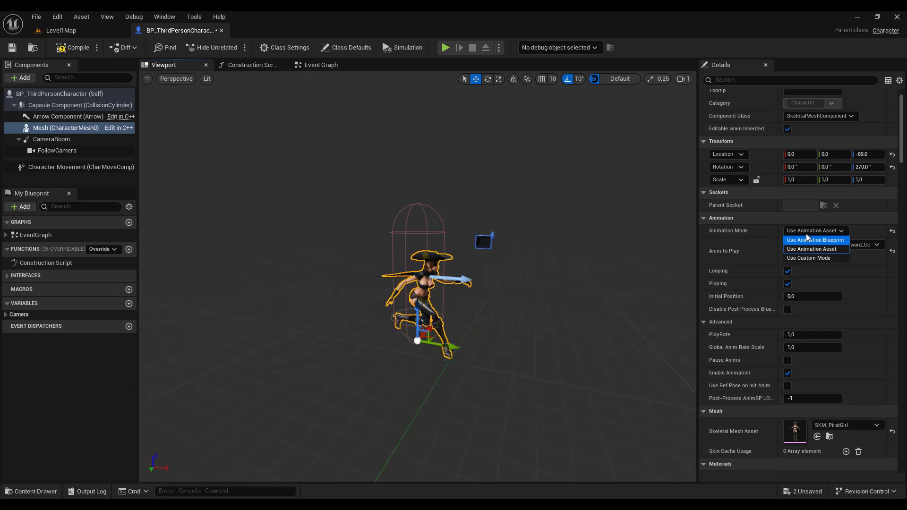
click(808, 239)
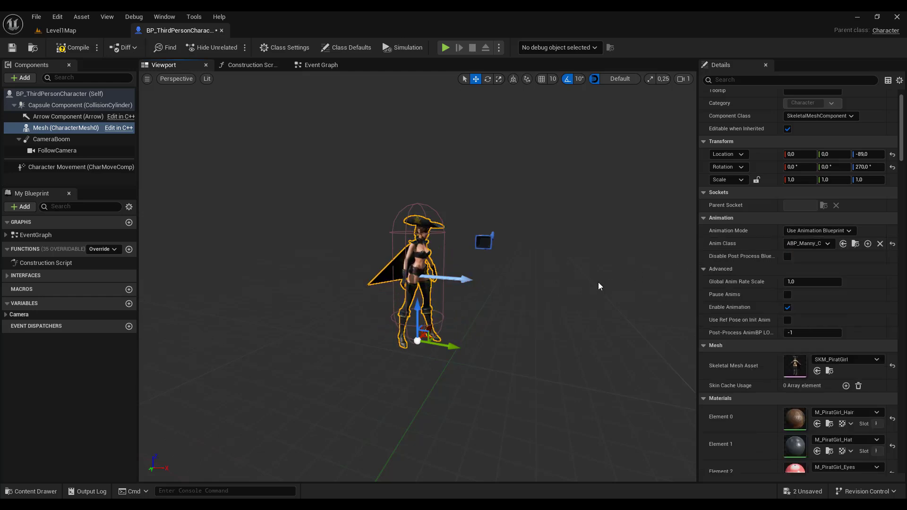
- Compile the character Blueprint and play-test Level1Map, running left and right and jumping, then stop
click(81, 49)
click(69, 31)
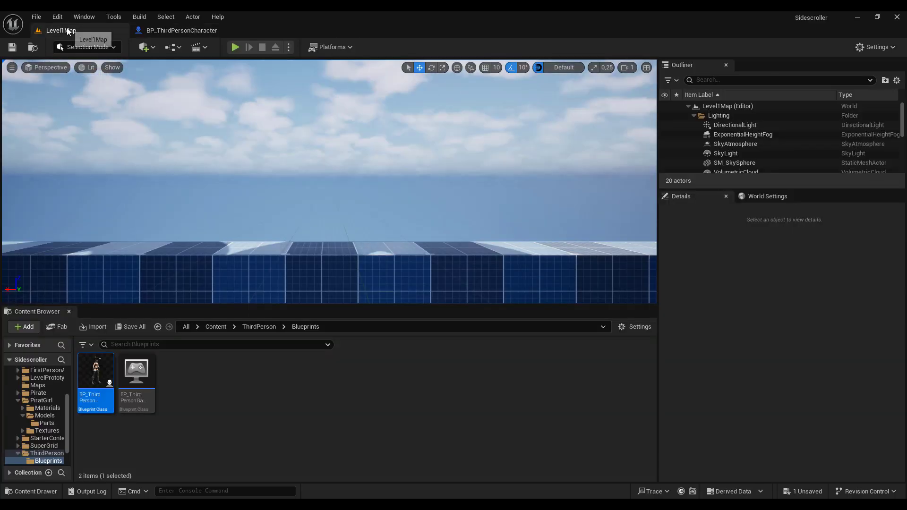
click(235, 48)
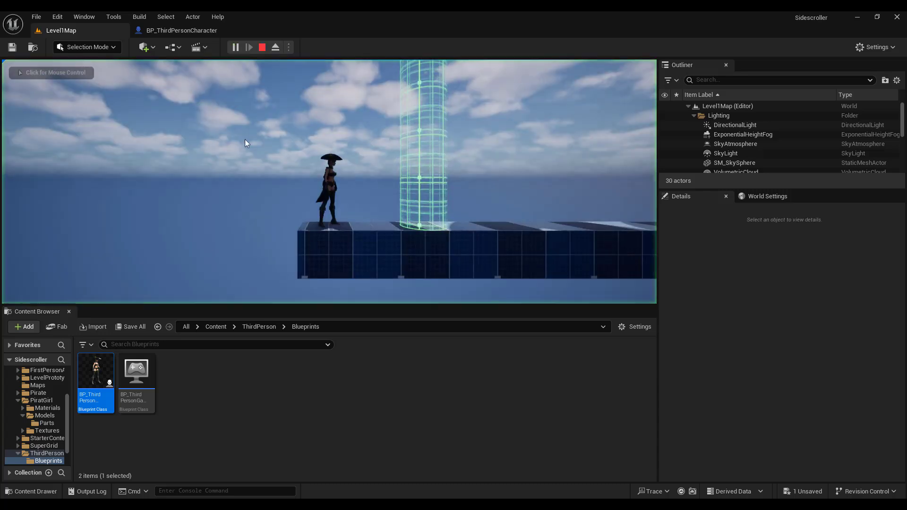
key(d)
key(space)
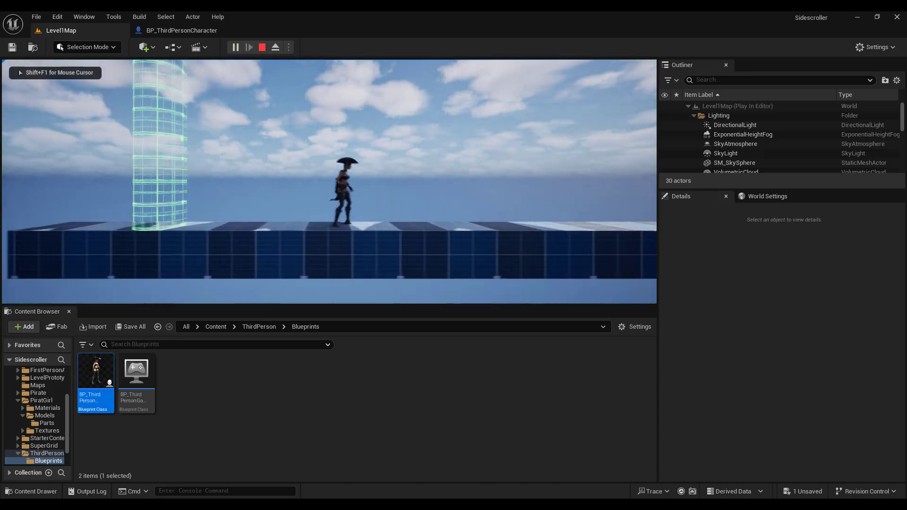
key(space)
key(space)
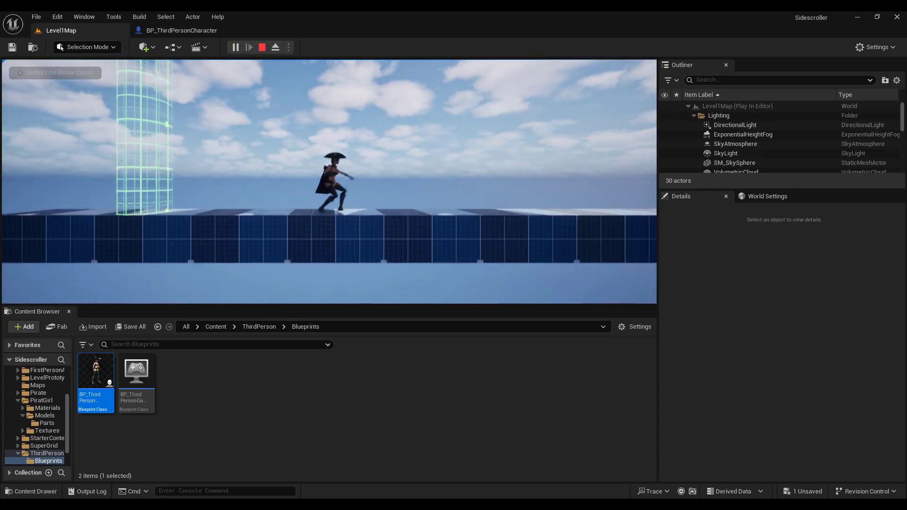
key(d)
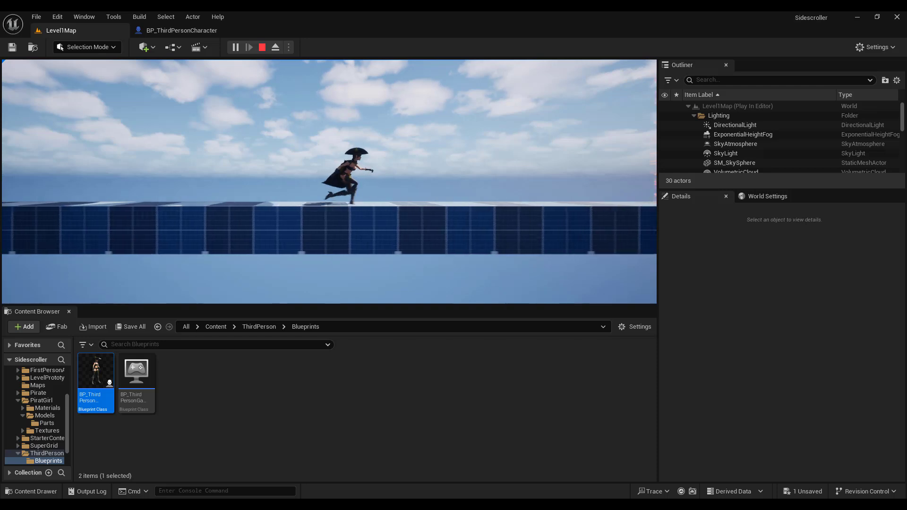
key(a)
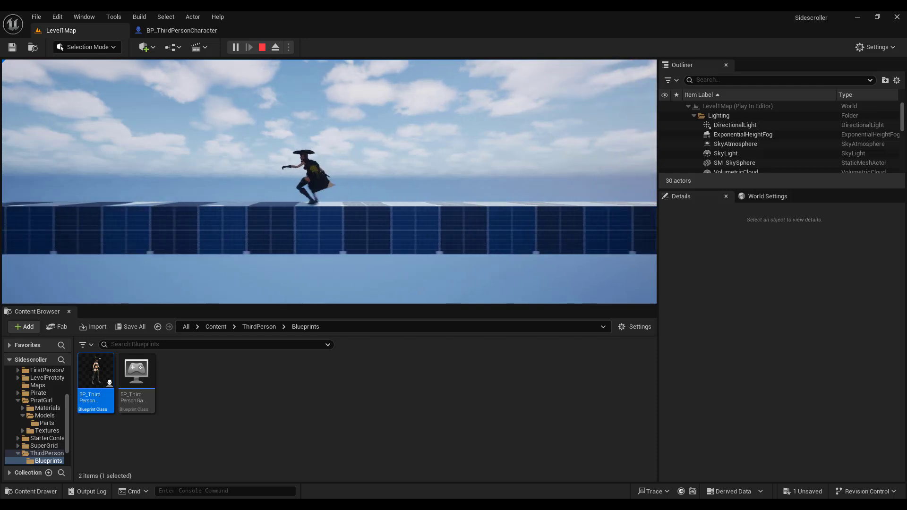
key(Escape)
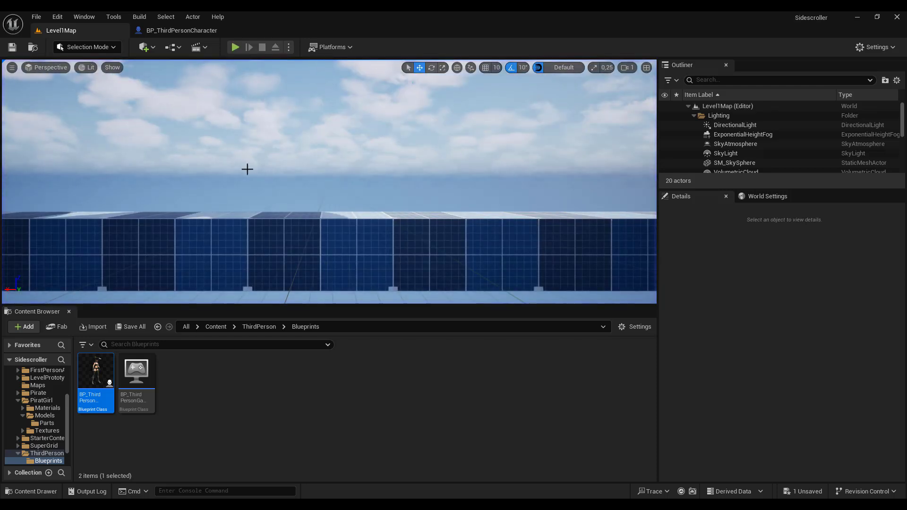
- Look over the character's Event Graph, then return to Level1Map's Content root folder
click(193, 33)
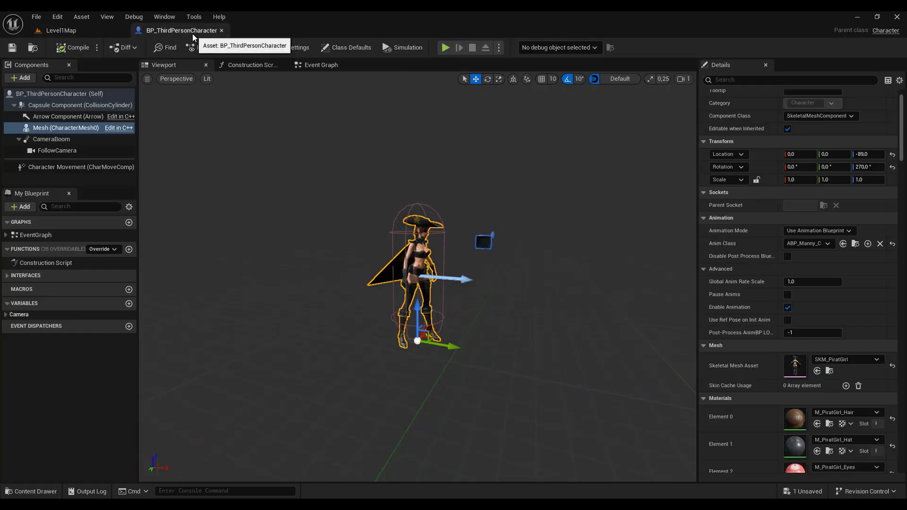
click(315, 65)
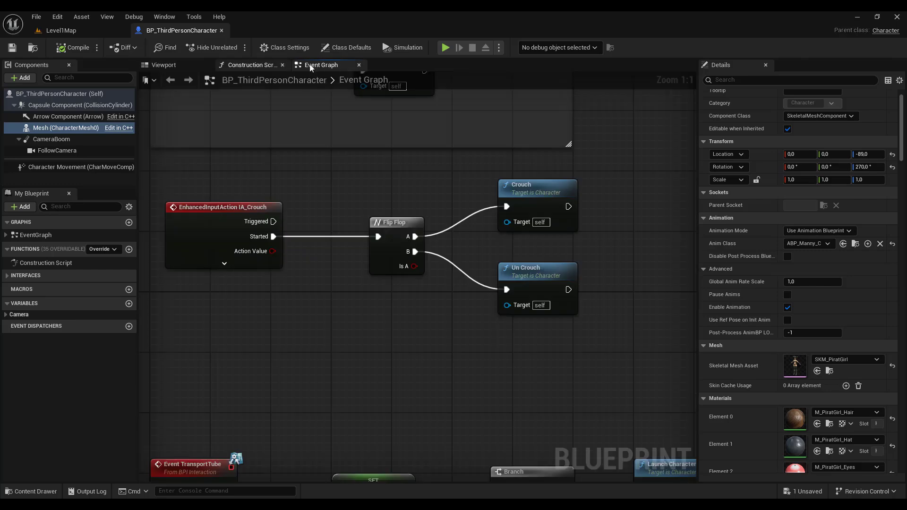
click(70, 30)
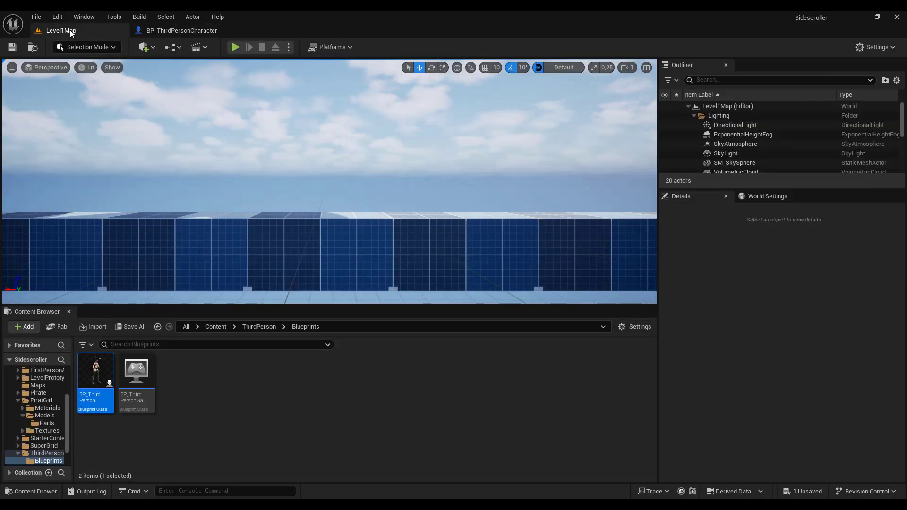
click(210, 325)
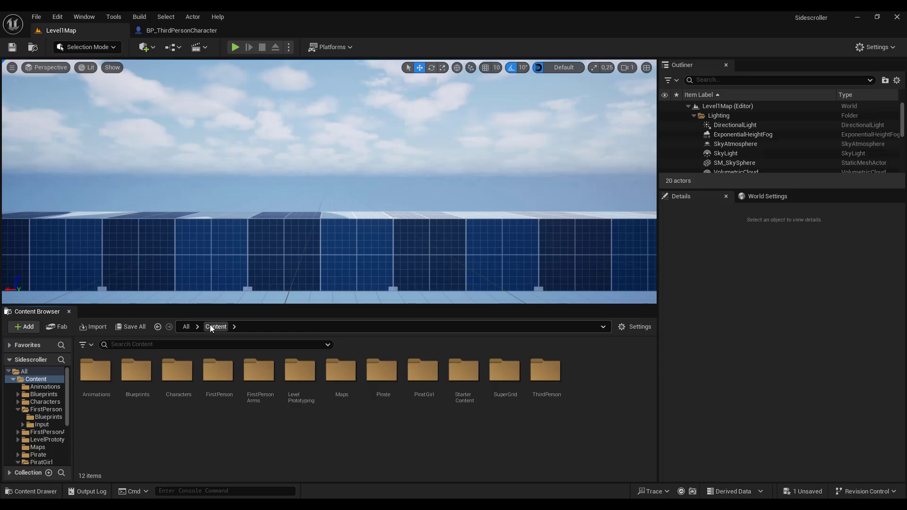
- In Animations, create Anim_Viking_attack1_Montage from Anim_Viking_attack1, keeping the default name
double_click(101, 375)
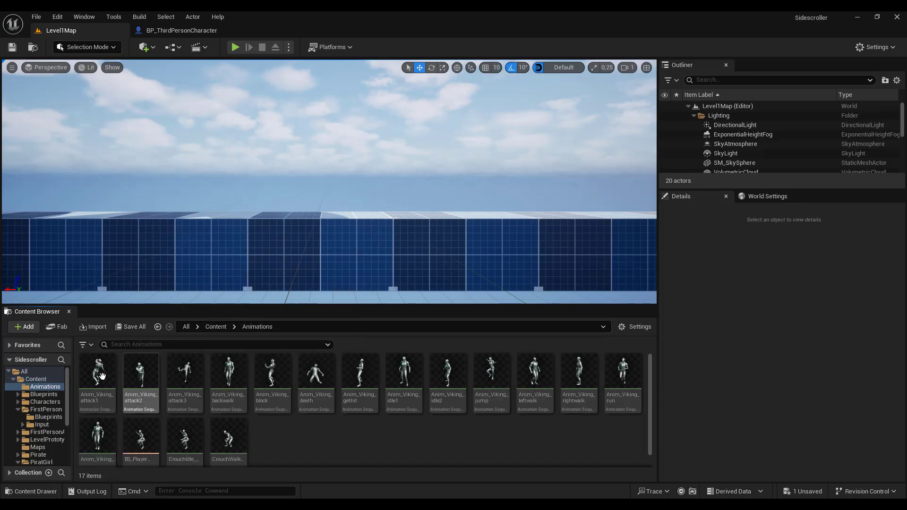
mouse_move(99, 377)
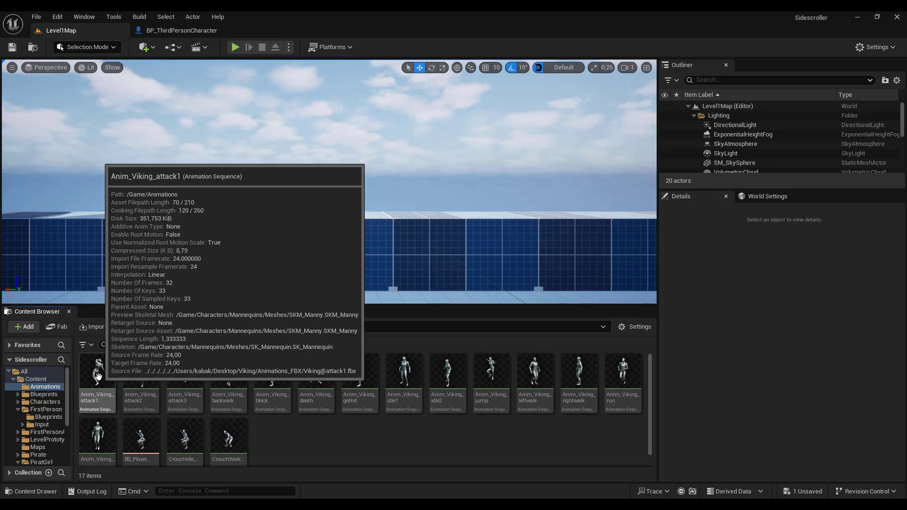
right_click(98, 376)
mouse_move(148, 206)
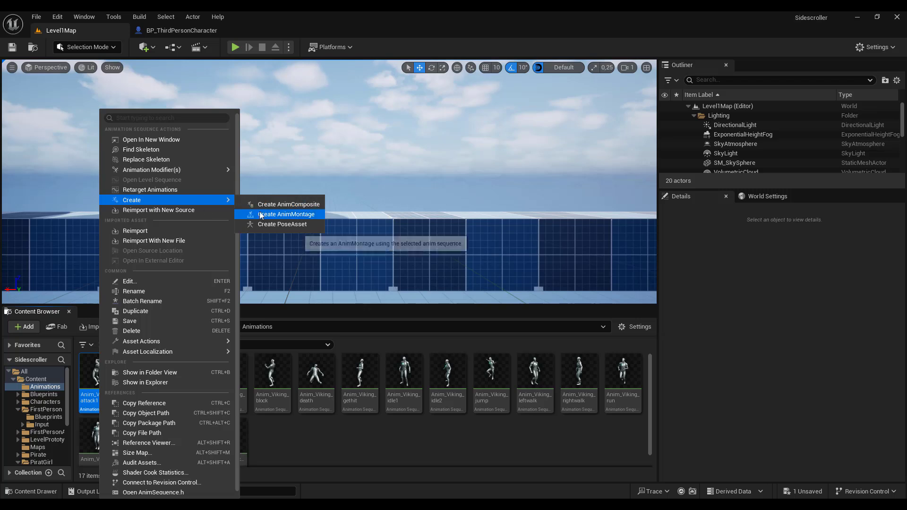
click(300, 215)
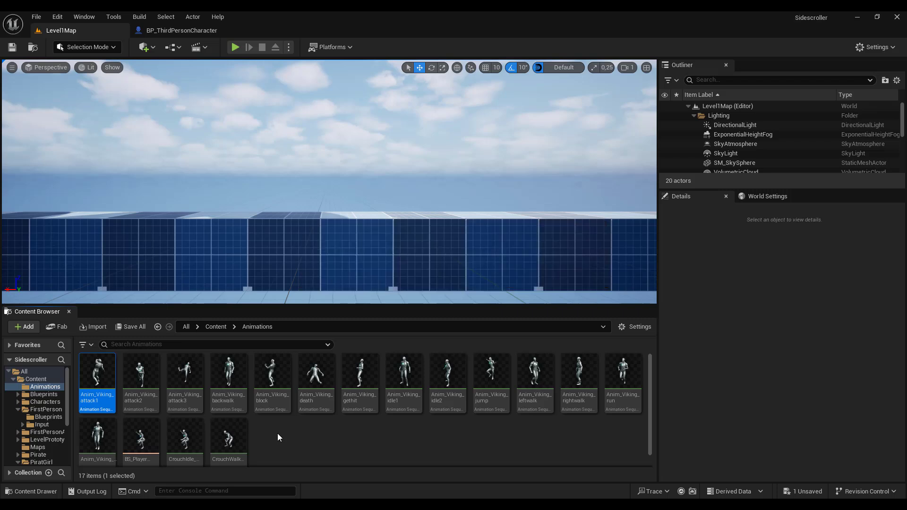
click(235, 368)
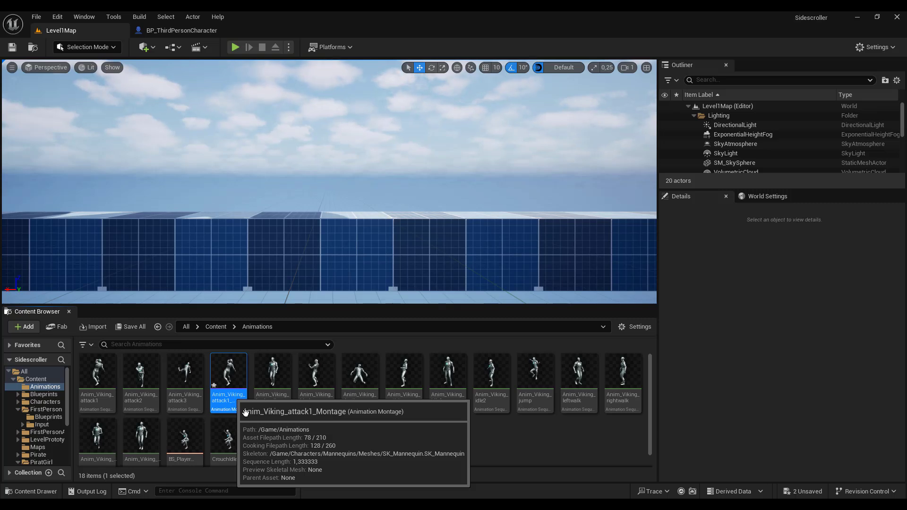
- Add a Play Montage node after Event BeginPlay in BP_ThirdPersonCharacter's Event Graph
click(179, 32)
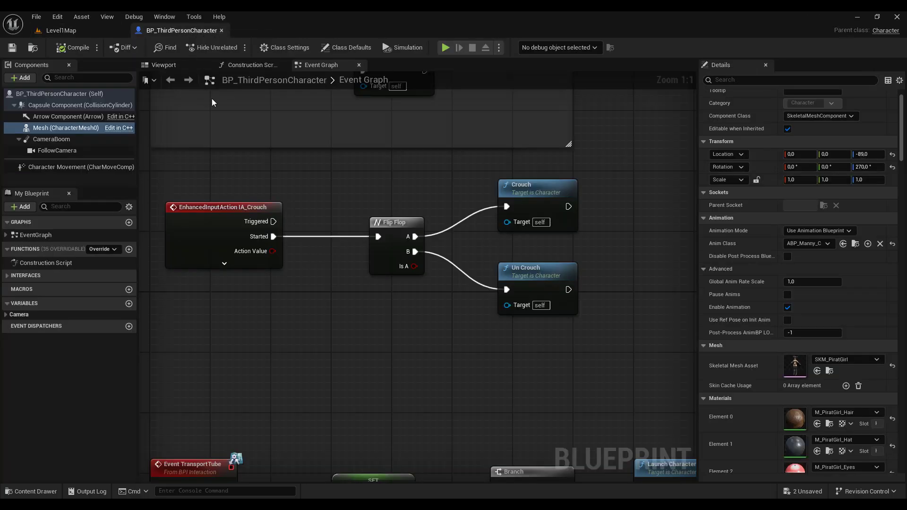
scroll(331, 325, down, 5)
right_drag(265, 94, 262, 293)
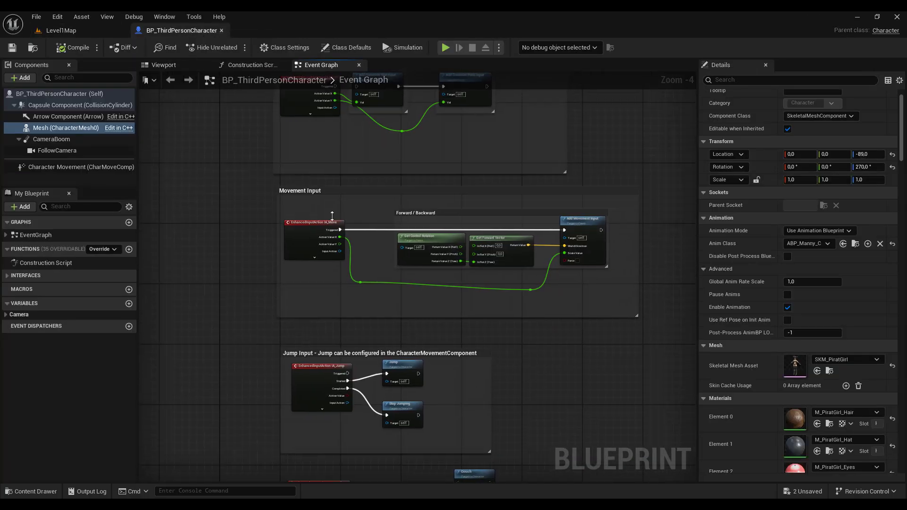
scroll(272, 255, up, 3)
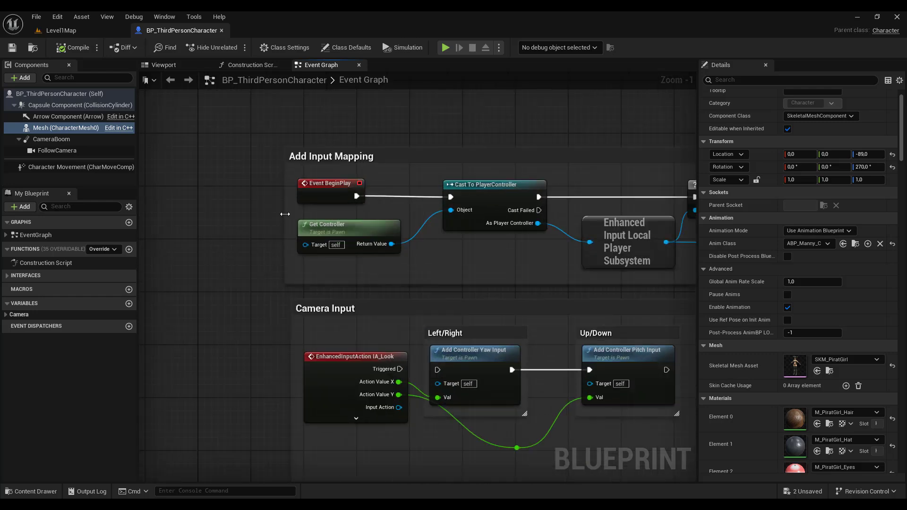
mouse_move(316, 186)
mouse_down()
mouse_move(162, 187)
mouse_move(316, 191)
mouse_up()
text(play)
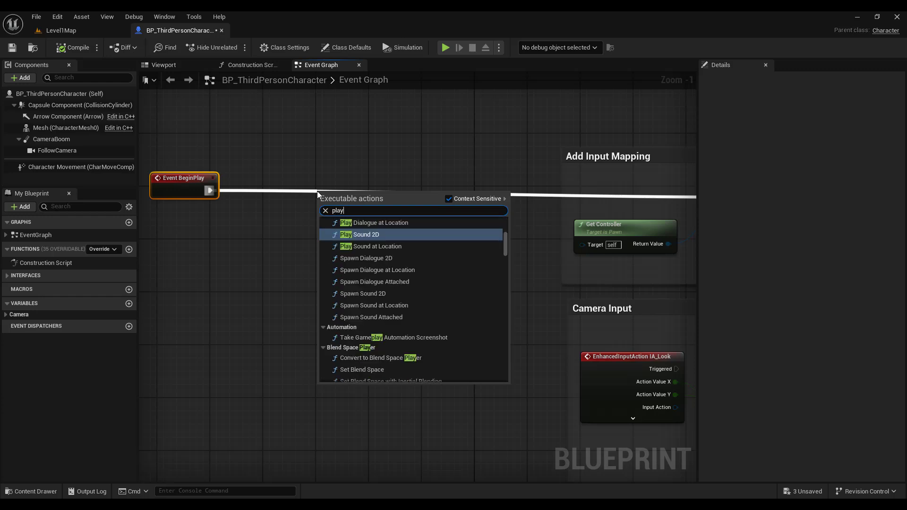
text( mo)
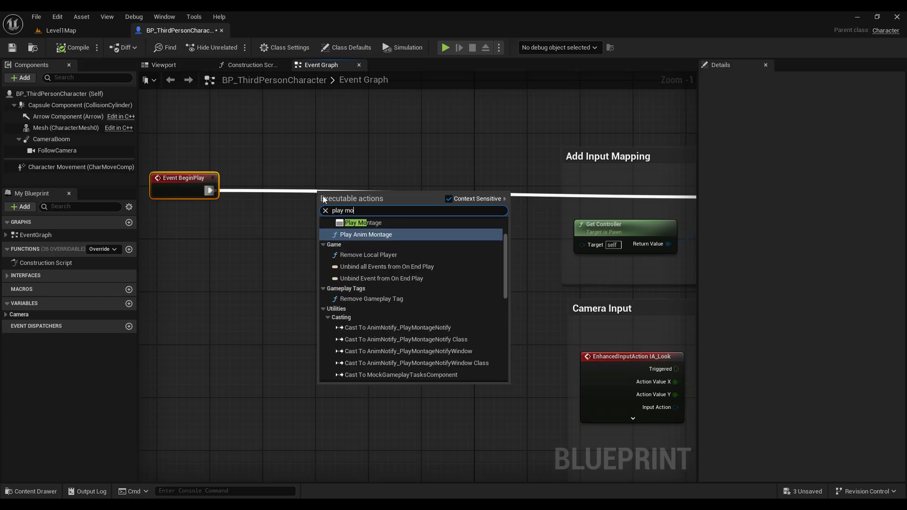
click(357, 222)
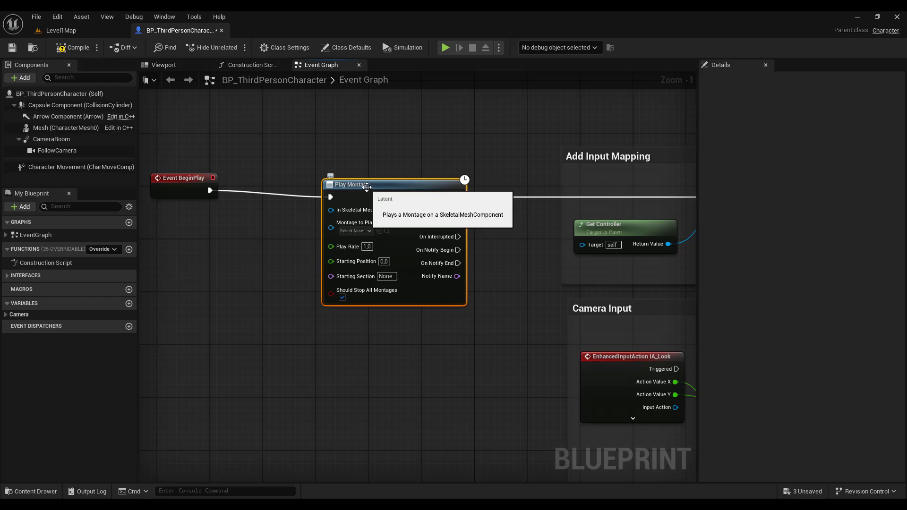
drag(366, 187, 373, 181)
- Connect the Mesh to Play Montage and set Montage to Play to Anim_Viking_attack1_Montage
drag(44, 127, 343, 224)
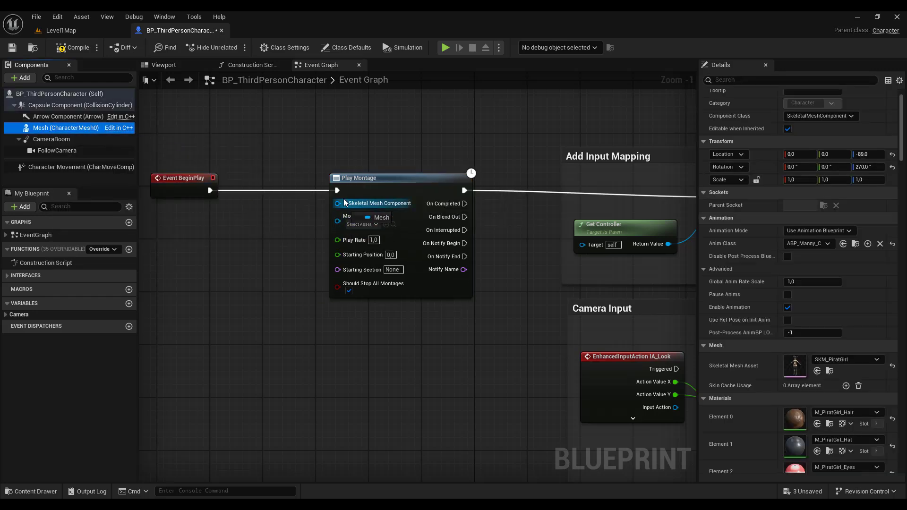
drag(344, 224, 337, 203)
drag(264, 202, 251, 215)
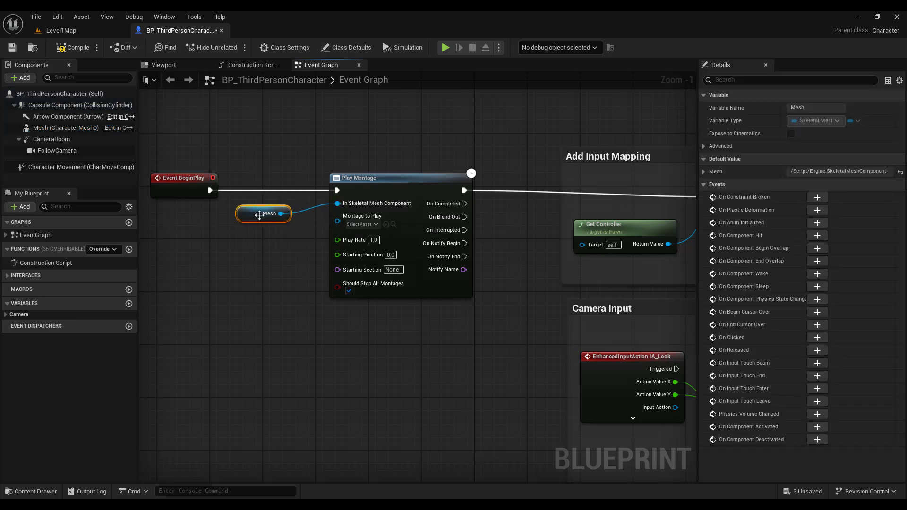
click(361, 224)
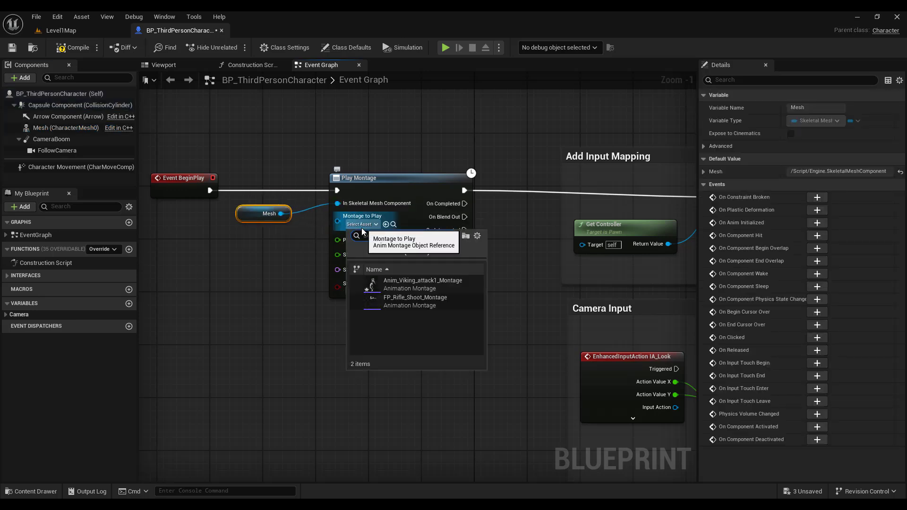
click(420, 282)
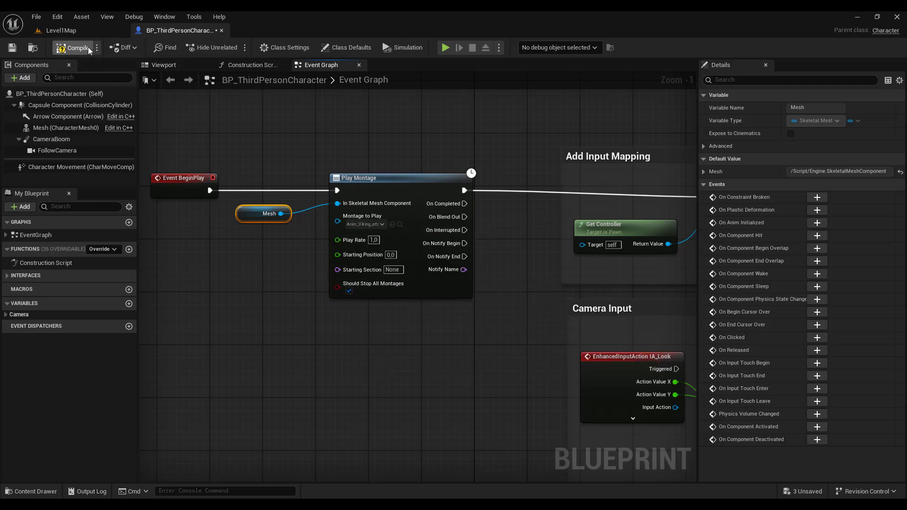
click(80, 34)
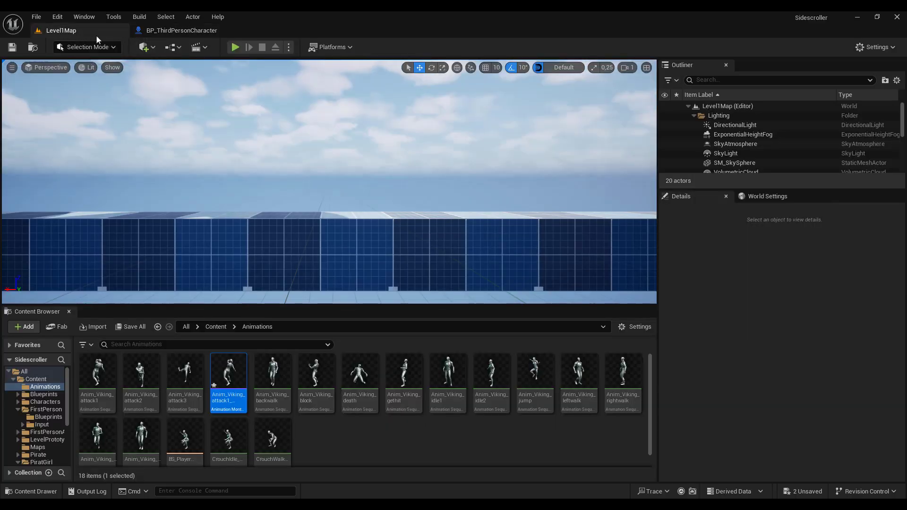
- Play-test Level1Map several times to watch the pirate girl's attack montage, then return to BP_ThirdPersonCharacter
click(235, 48)
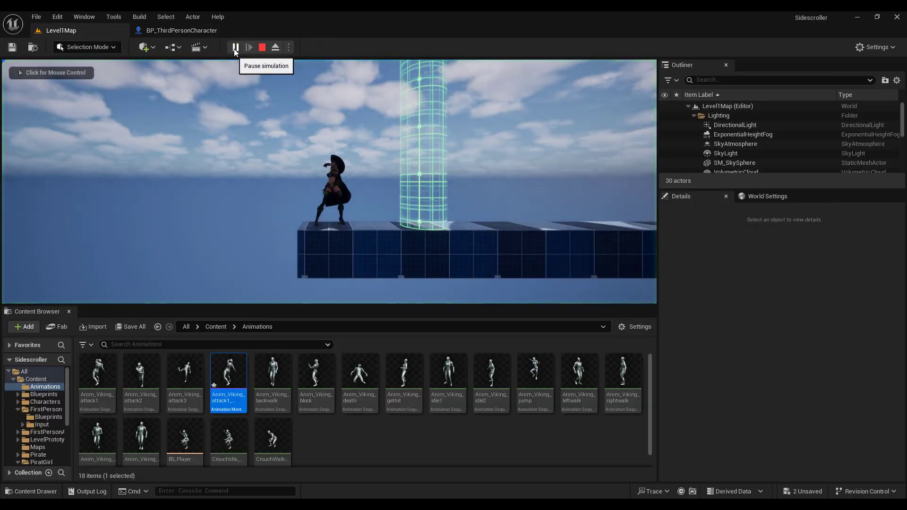
key(Escape)
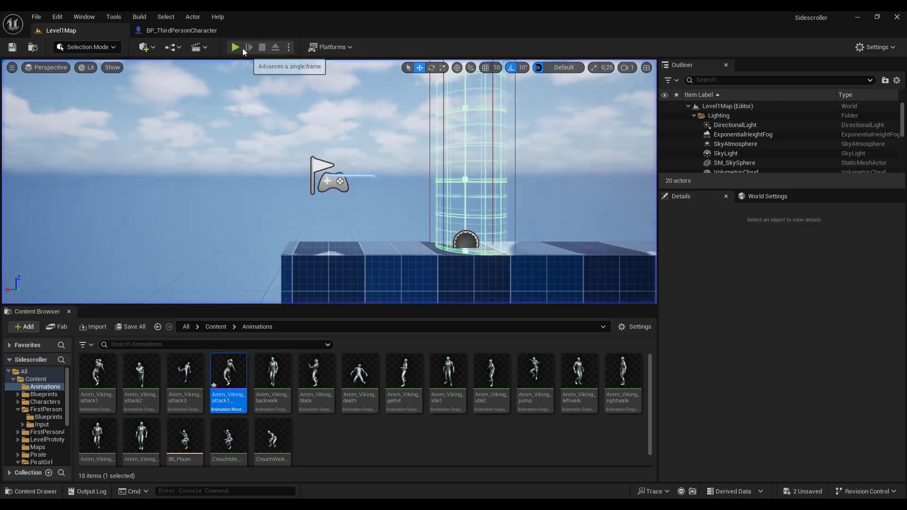
click(236, 47)
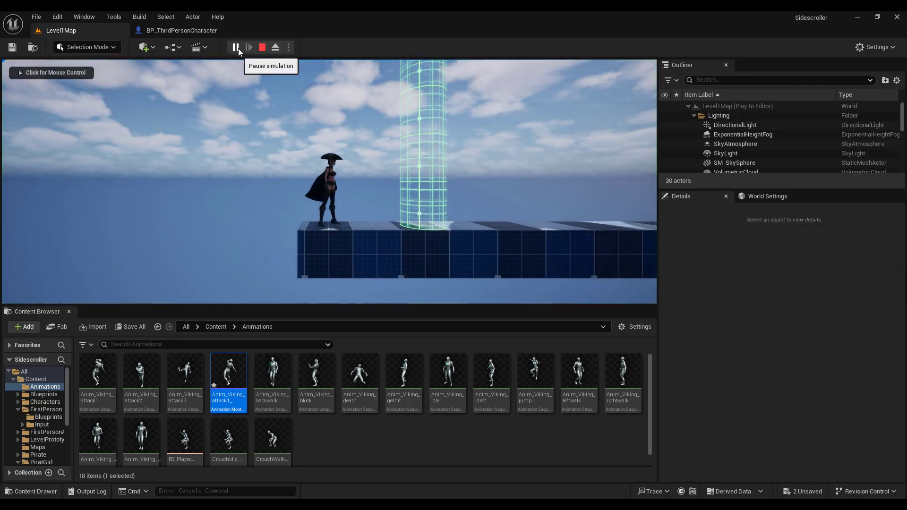
click(263, 48)
click(238, 47)
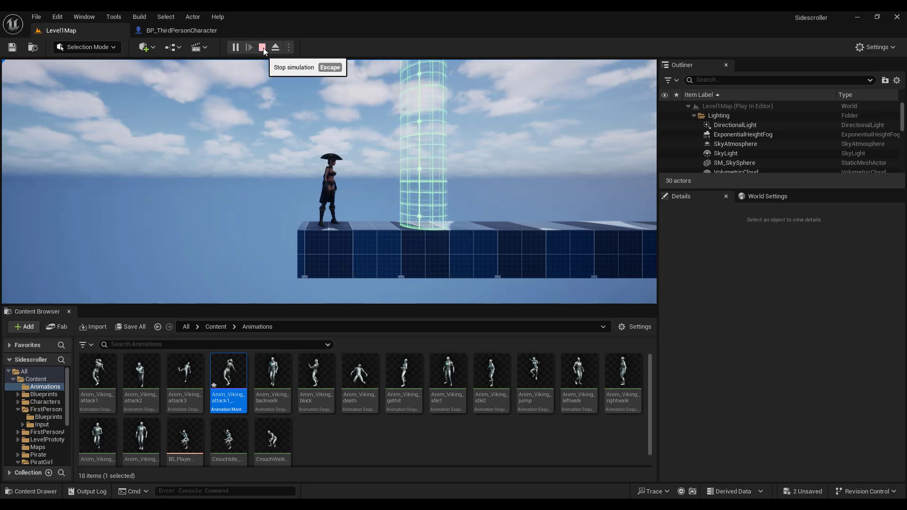
click(263, 47)
click(210, 32)
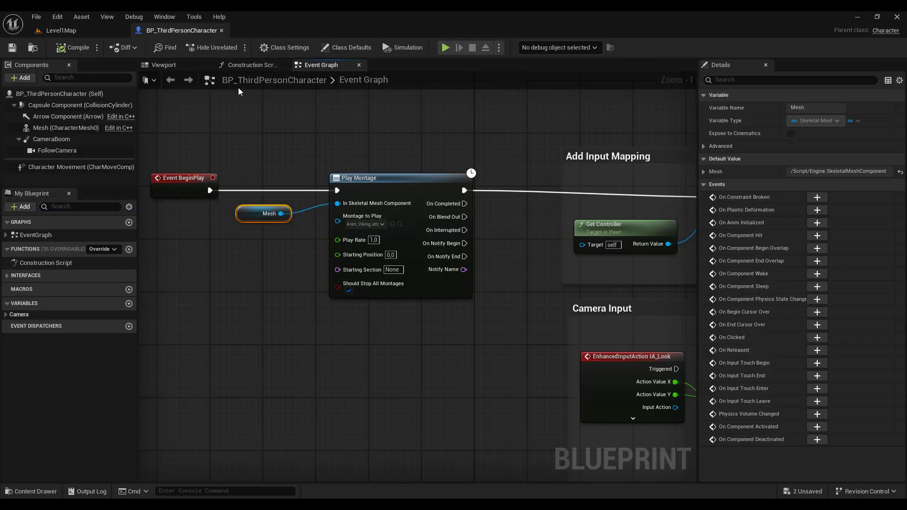
- Delete the Mesh and Play Montage nodes and rewire Event BeginPlay to Cast To PlayerController
drag(266, 146, 446, 349)
key(Delete)
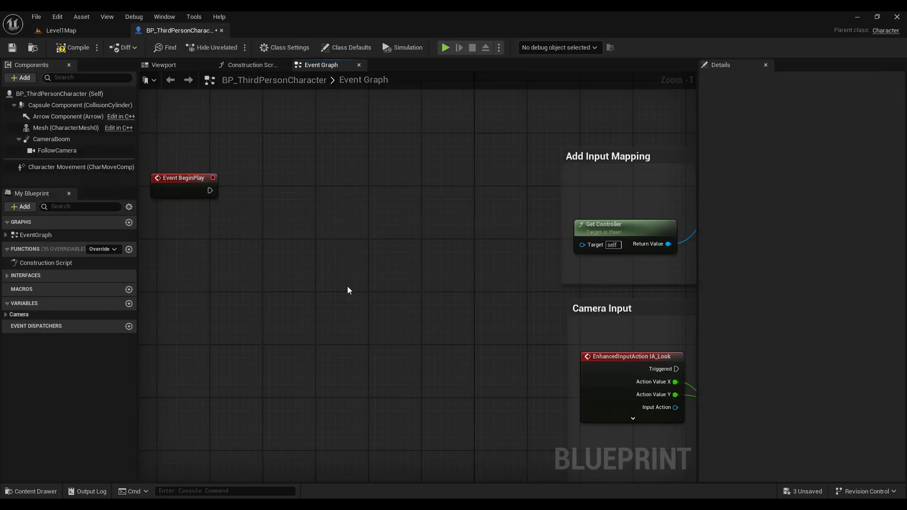
drag(186, 184, 616, 190)
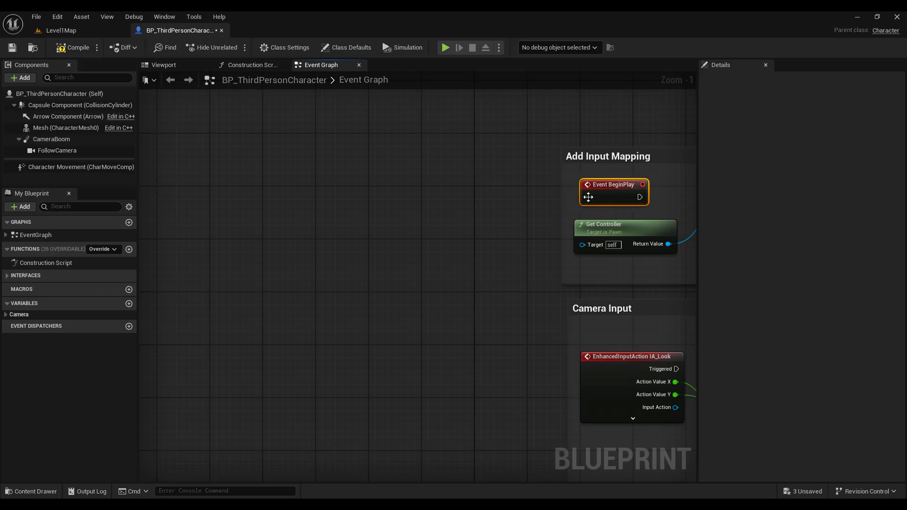
right_drag(488, 245, 226, 248)
drag(377, 200, 466, 203)
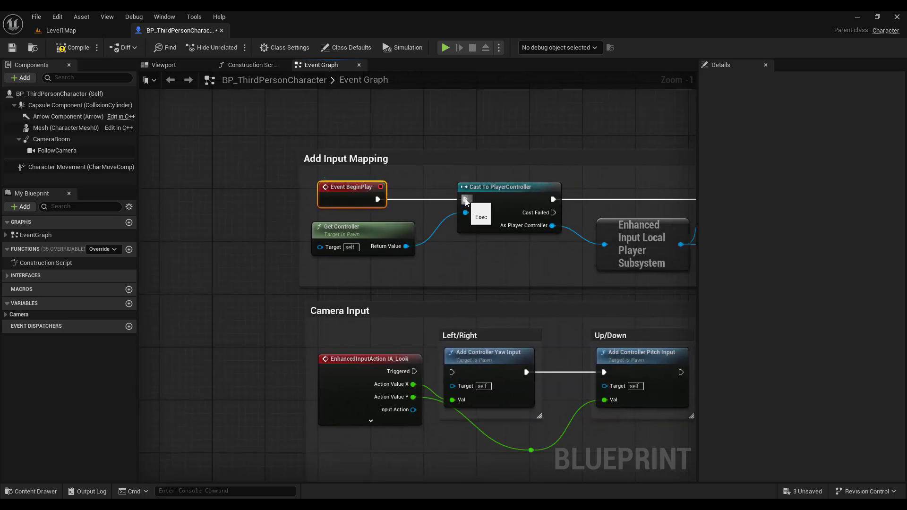
- Compile BP_ThirdPersonCharacter and go back to the Level1Map editor
click(80, 51)
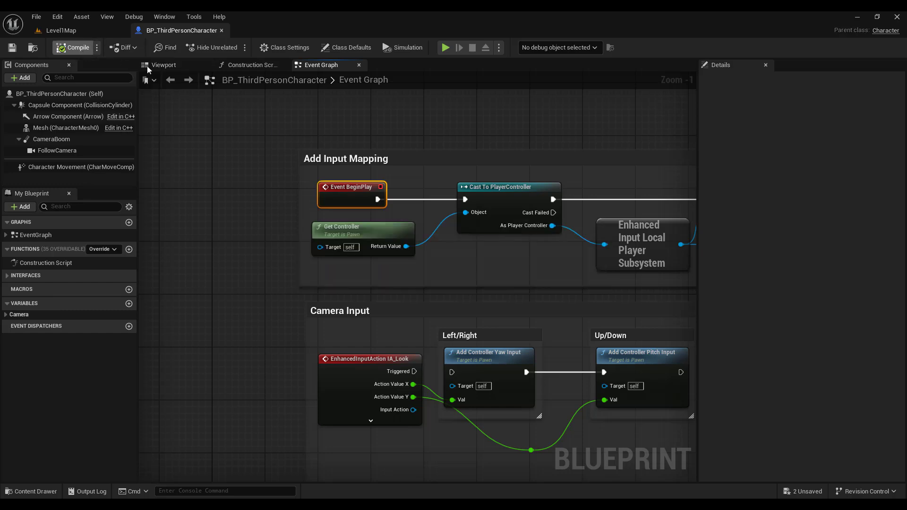
right_drag(380, 121, 197, 90)
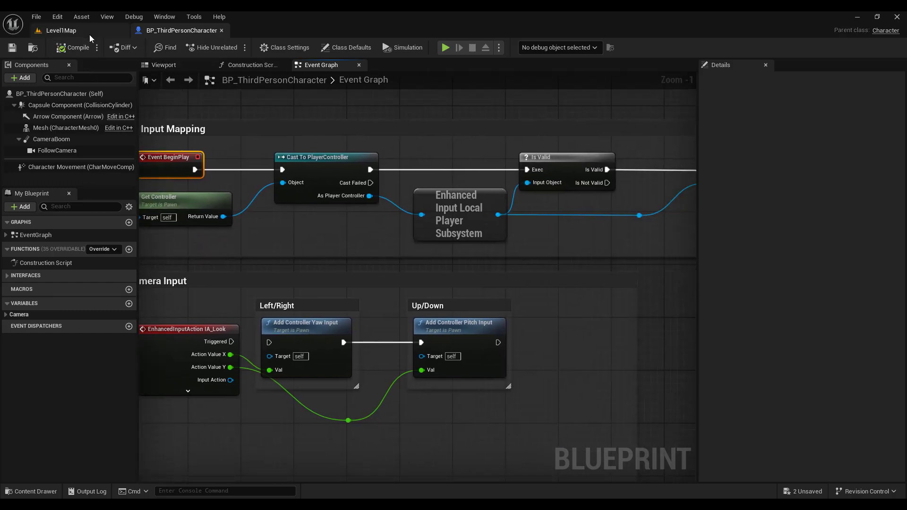
click(90, 35)
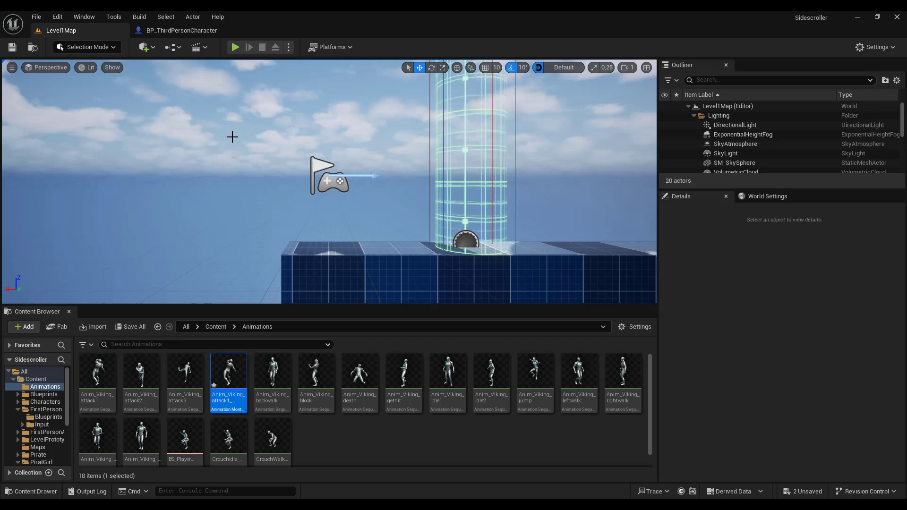
- Play Level1Map, running right and left and jumping onto the glowing pillars, then stop the session
click(236, 47)
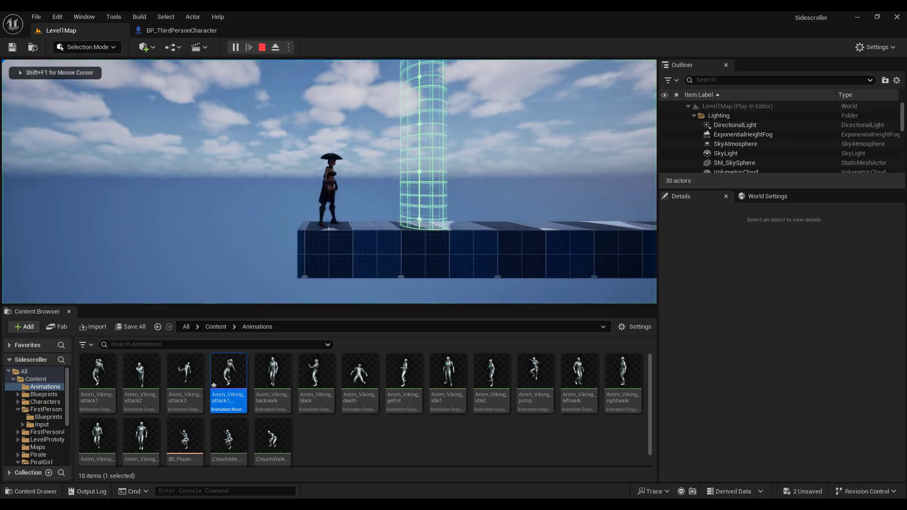
key(d)
key(space)
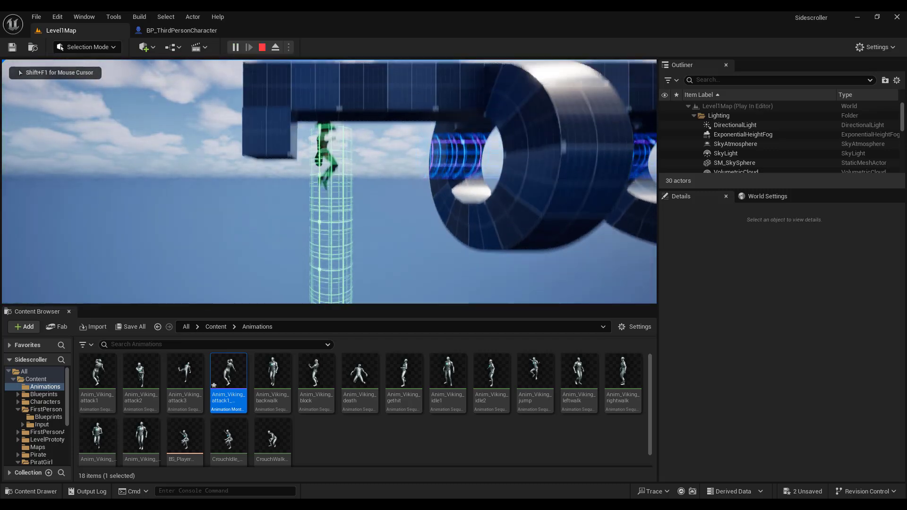
key(d)
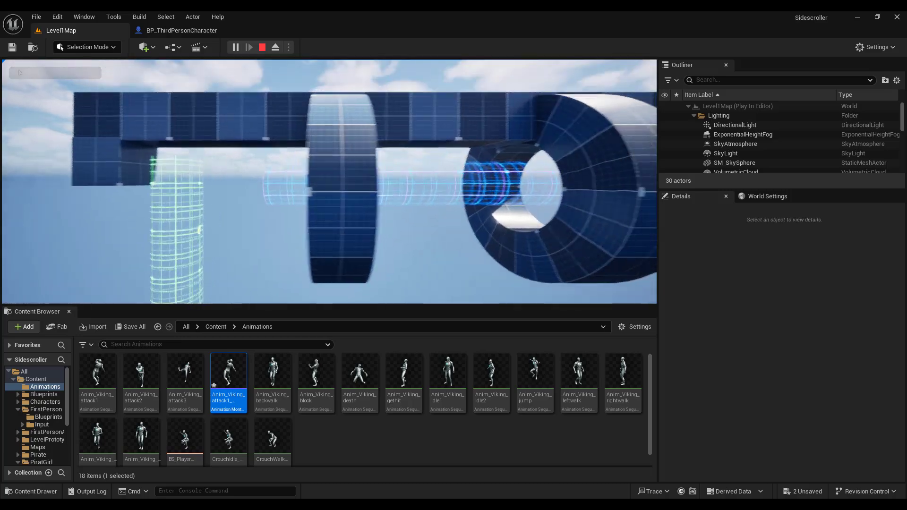
key(d)
key(space)
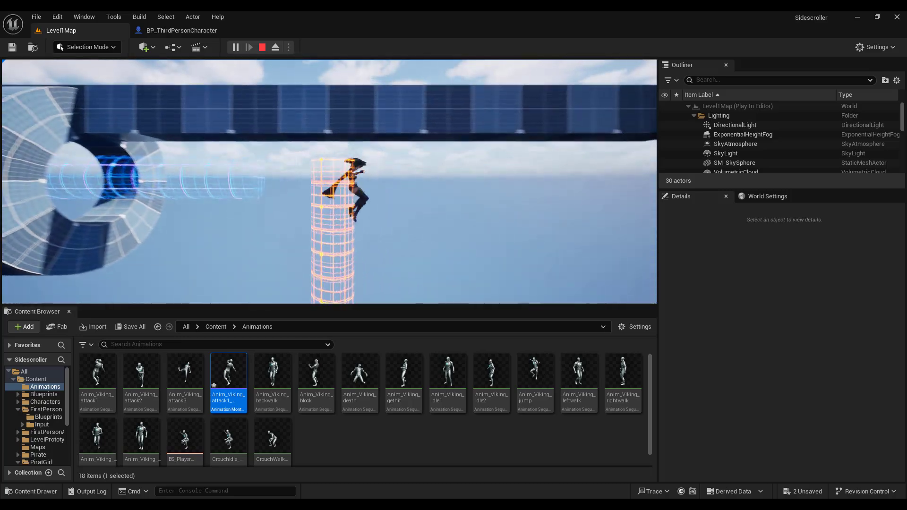
key(a)
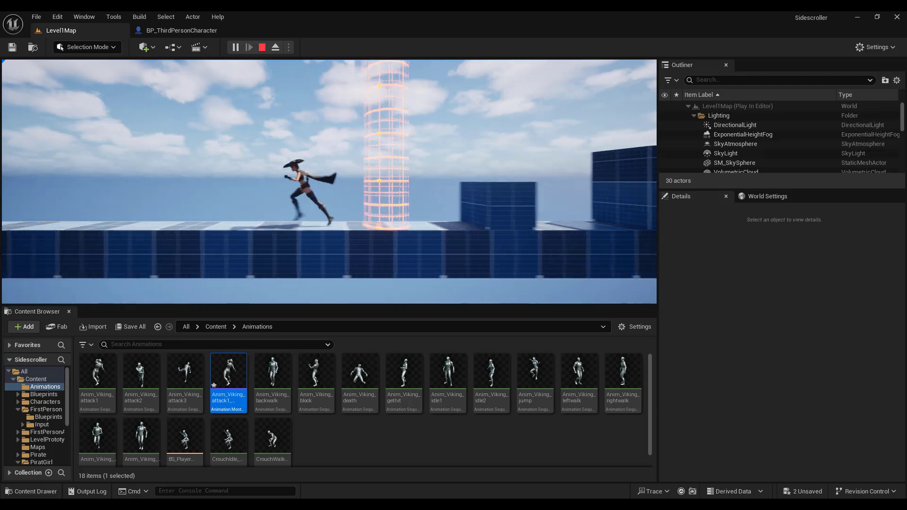
key(space)
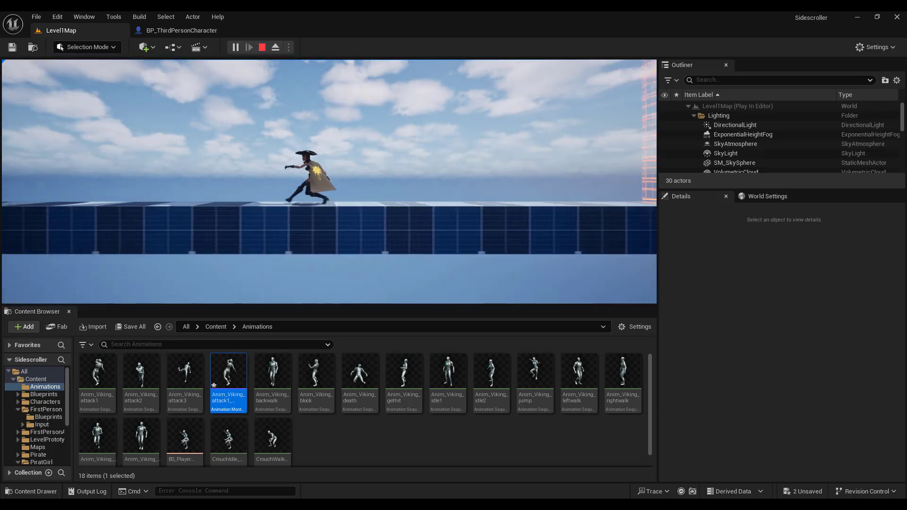
key(Escape)
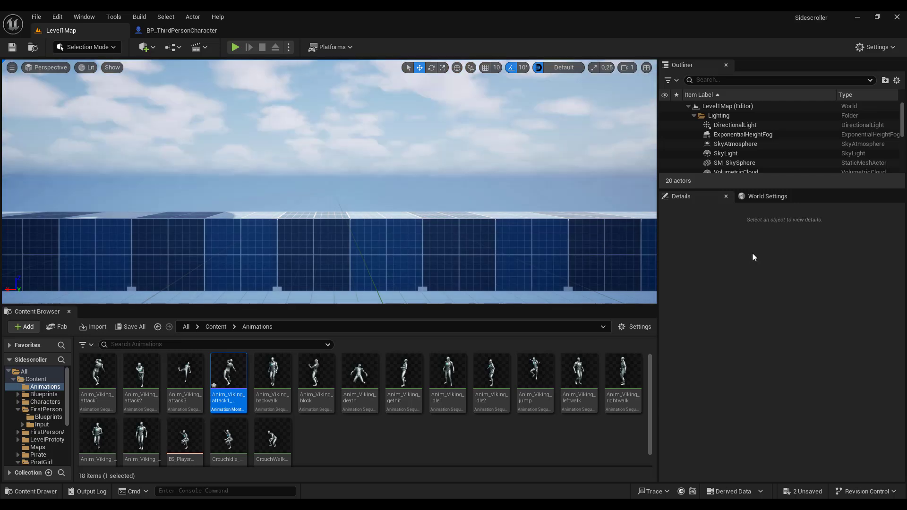
- Move the nine SuperGrid actors into a new Prototyping folder, then collapse the Prototyping and Lighting folders
drag(772, 189, 750, 342)
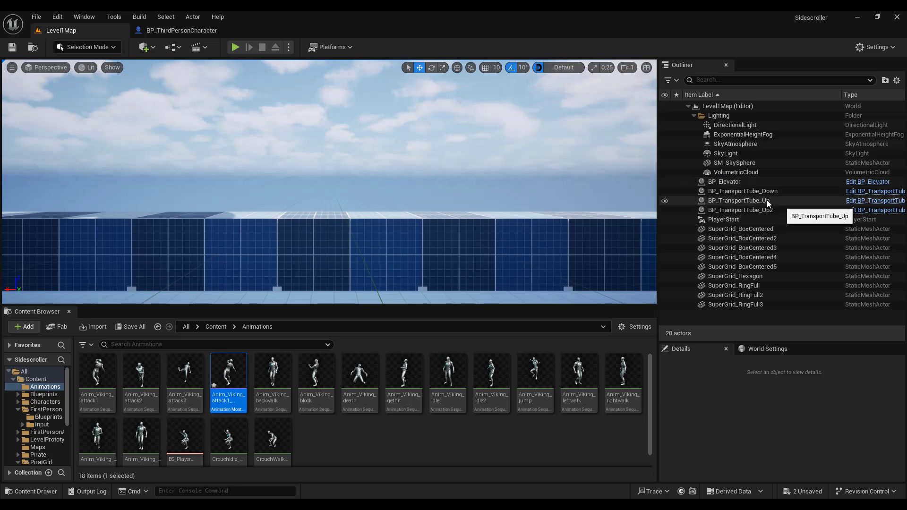
click(733, 230)
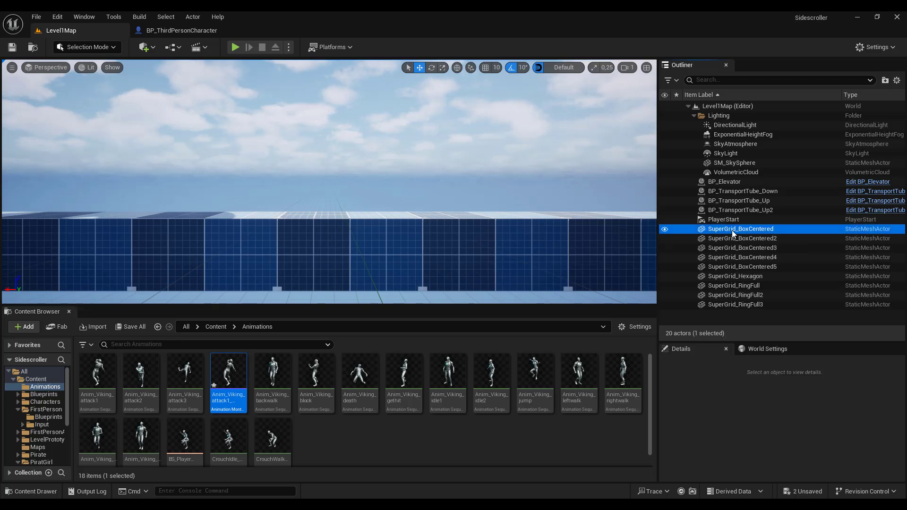
shift+click(730, 304)
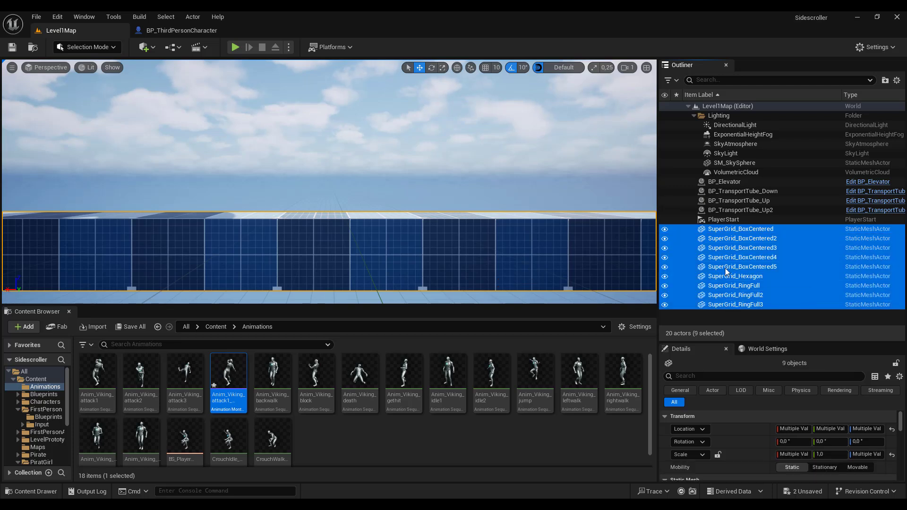
right_click(721, 232)
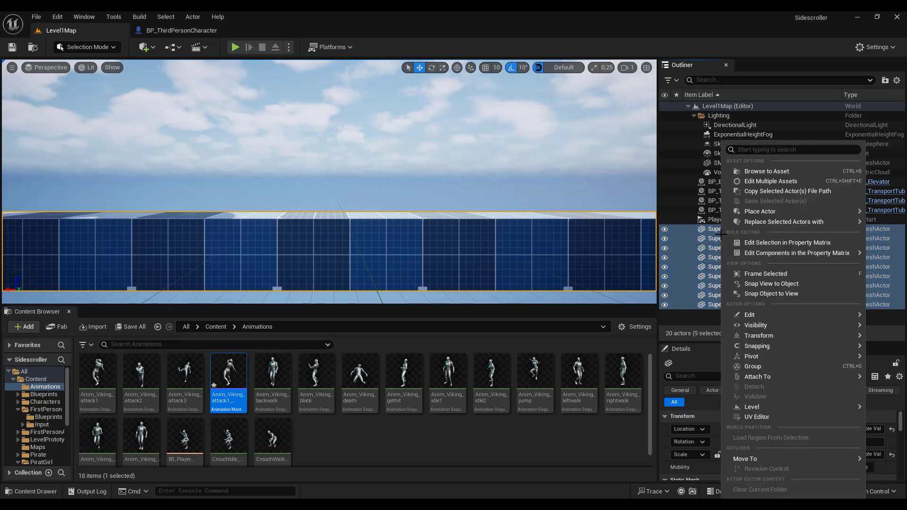
mouse_move(745, 460)
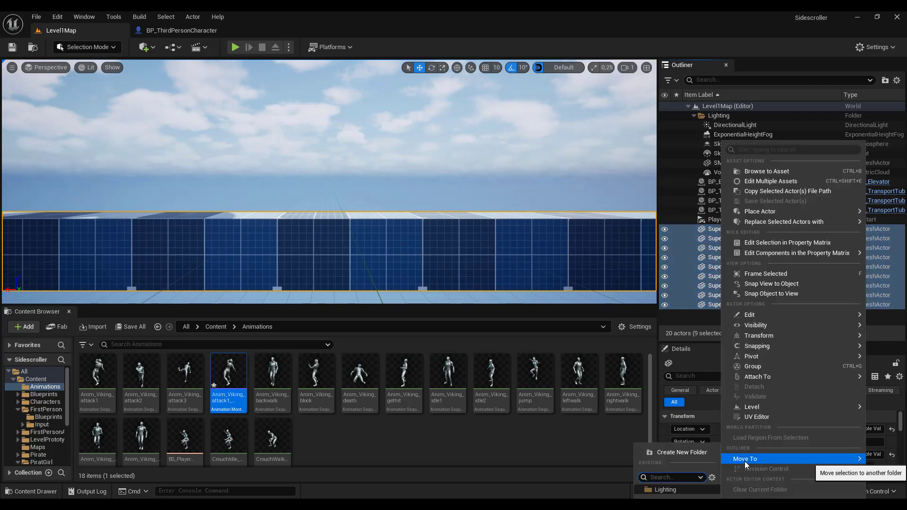
click(685, 453)
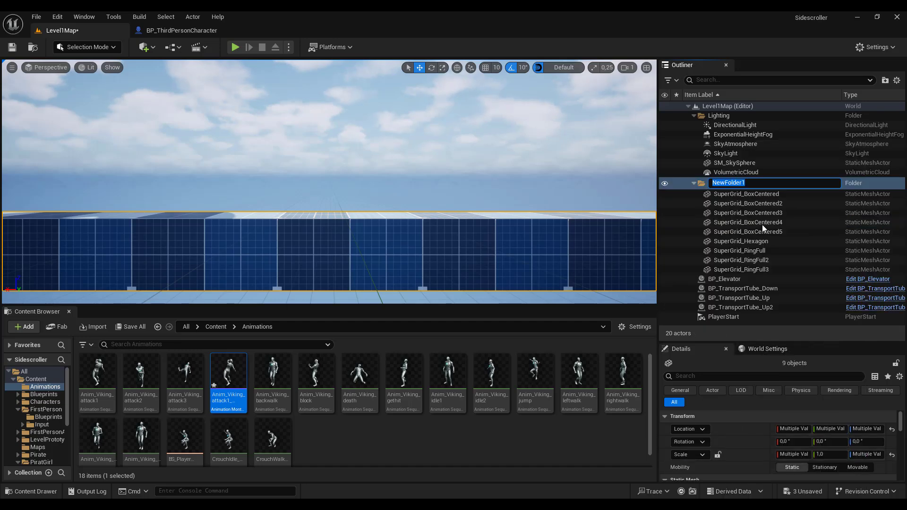
text(P)
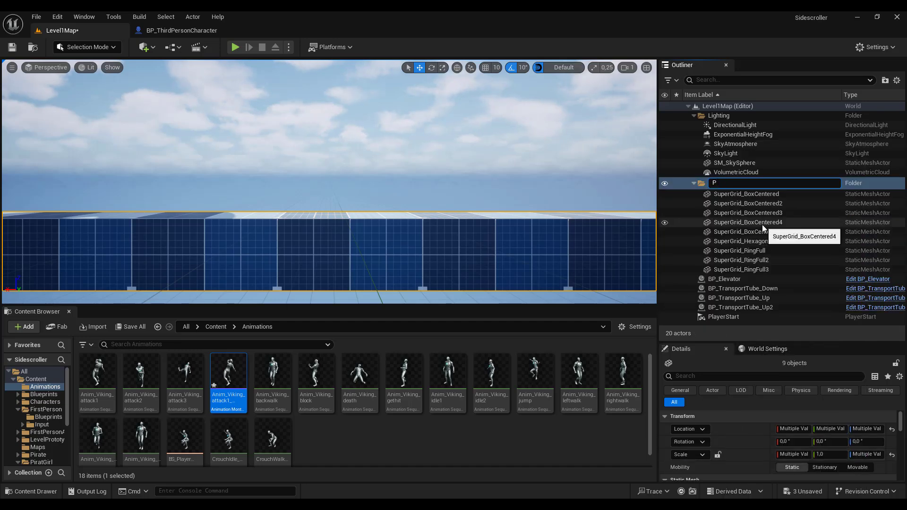
text(rot)
text(oty)
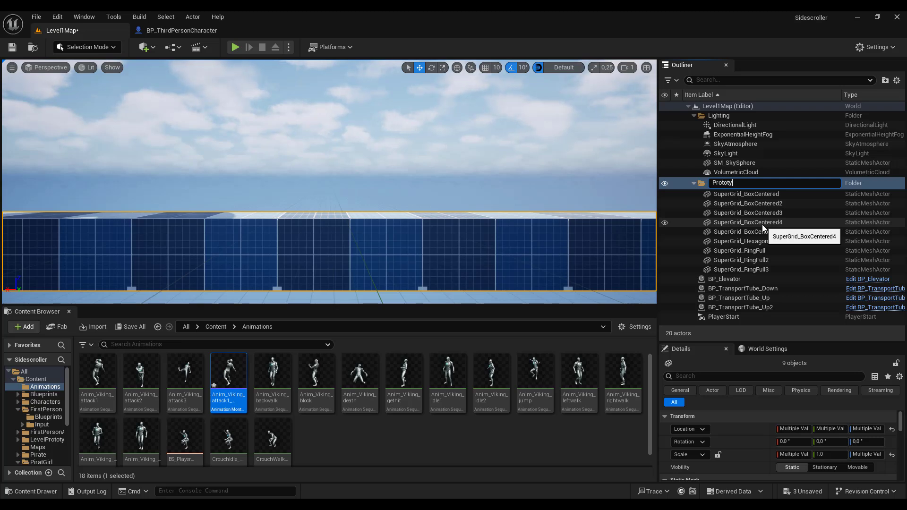
text(ping)
key(Return)
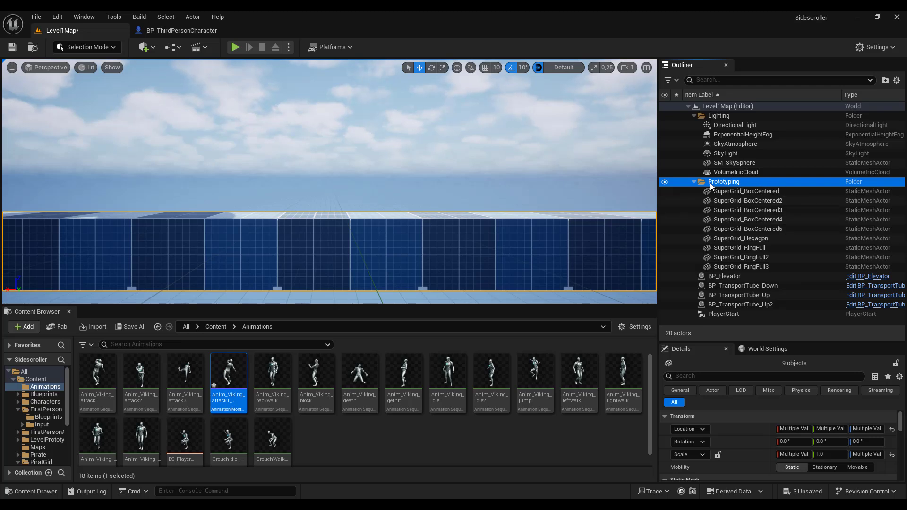
click(695, 182)
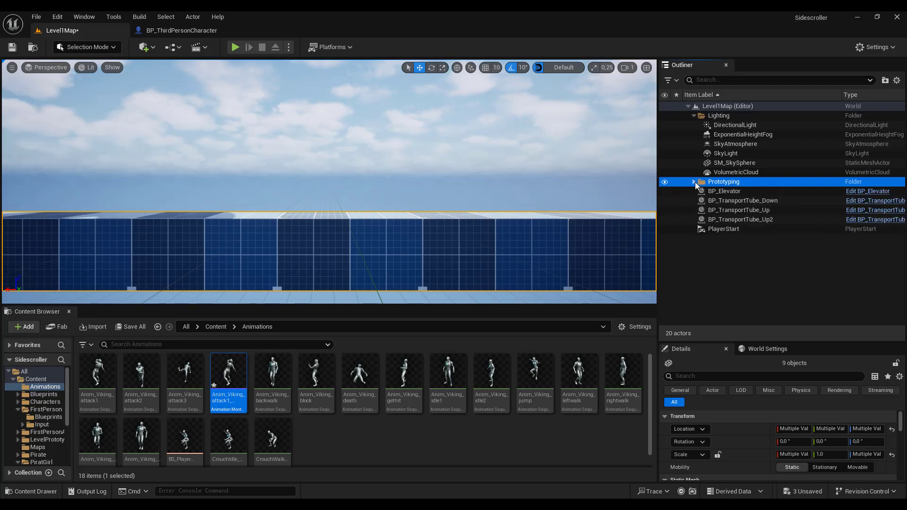
click(695, 116)
- Move BP_Elevator and the three transport tubes into a new GameMechanics outliner folder
click(695, 116)
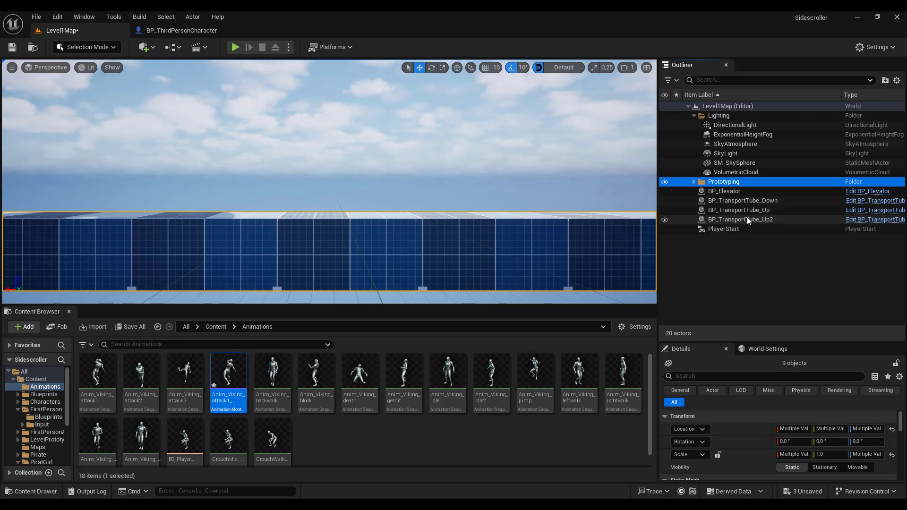
click(726, 191)
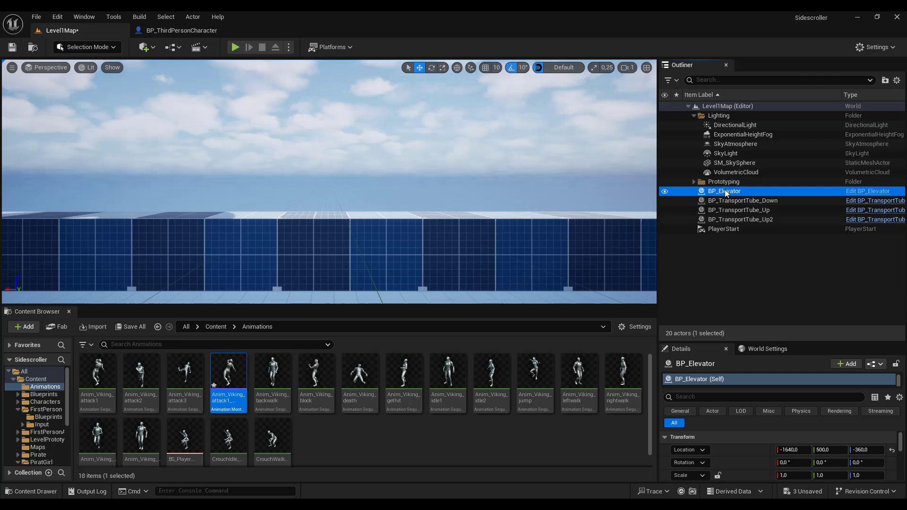
shift+click(731, 220)
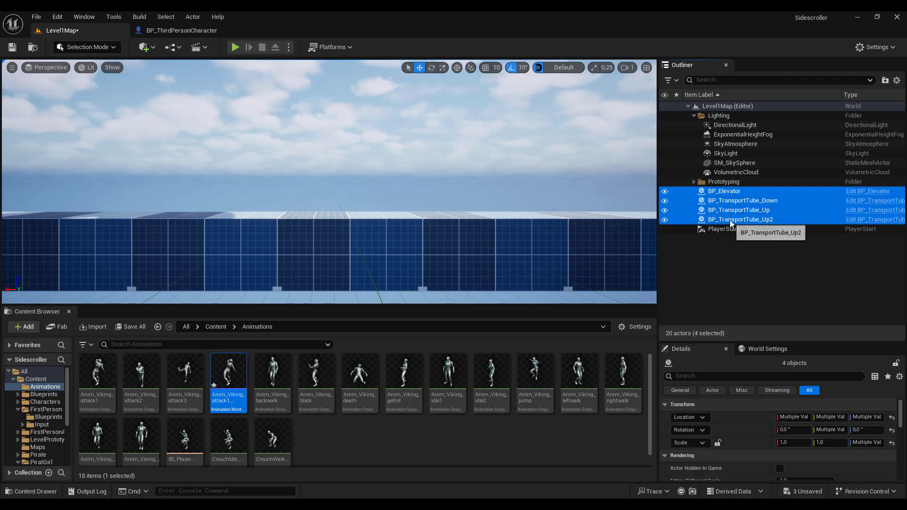
right_click(723, 191)
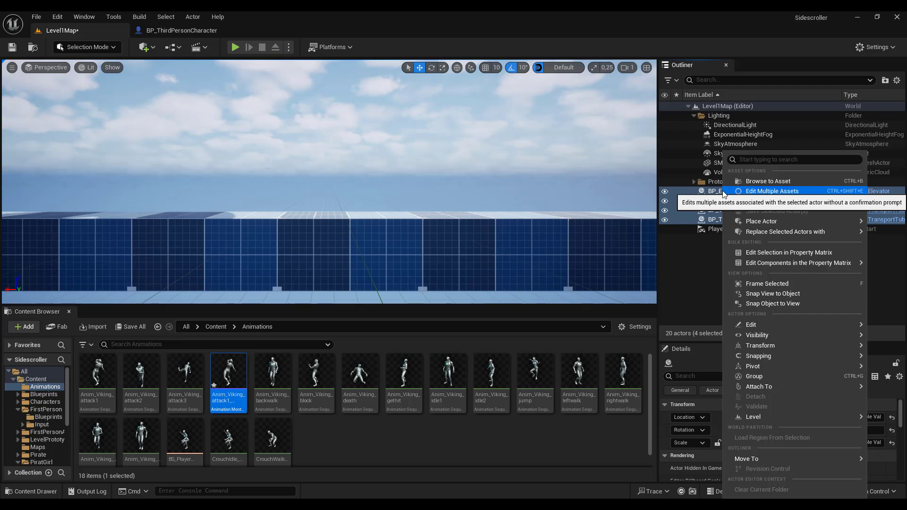
mouse_move(751, 459)
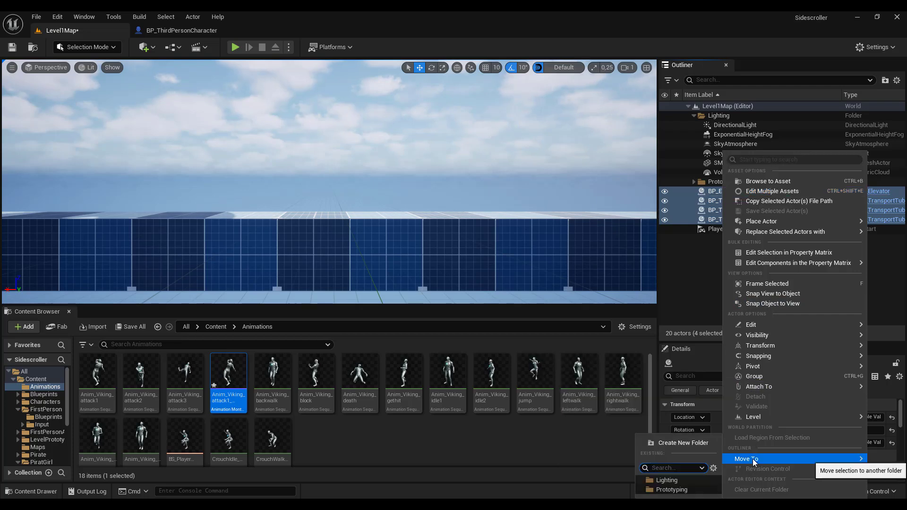
click(698, 443)
text(GameMerchanics)
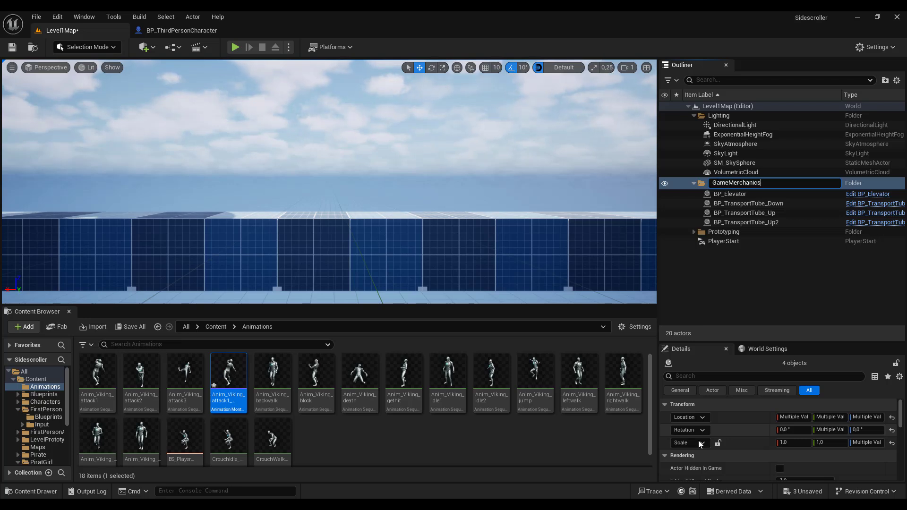
key(Return)
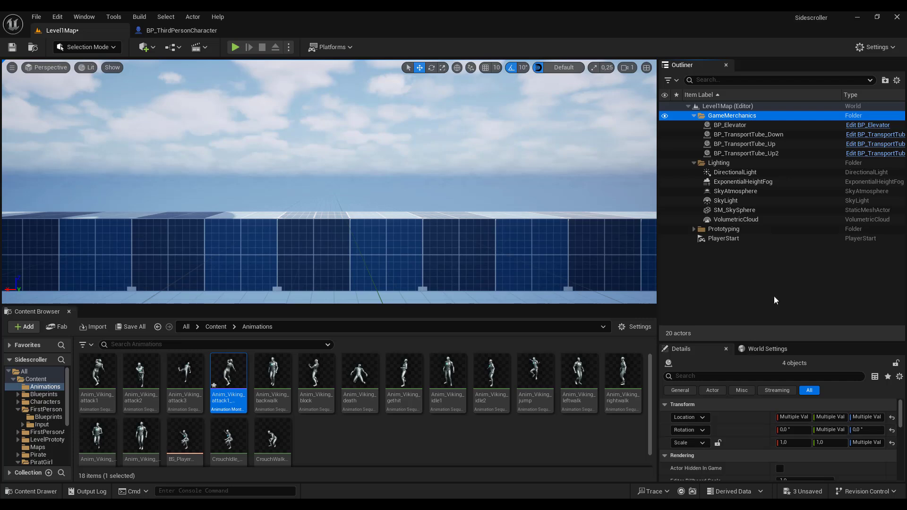